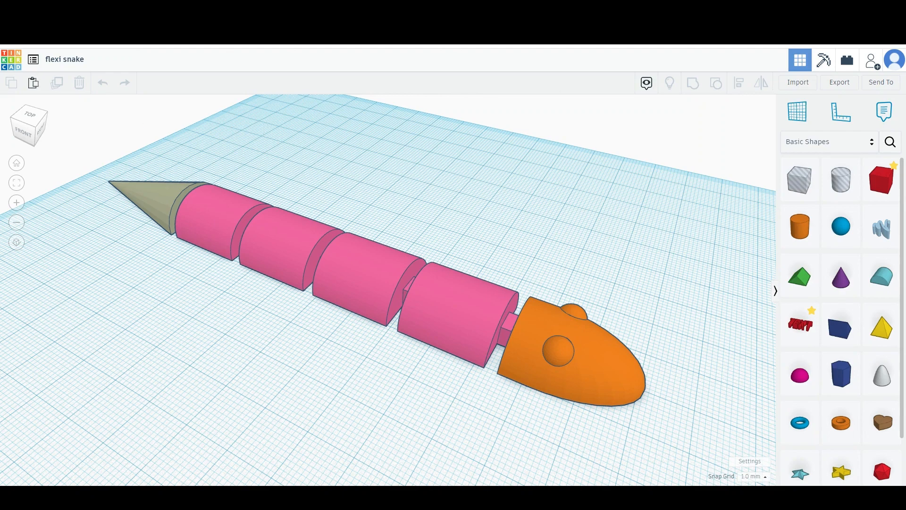
Open the flexi snake Codeblocks design from the activity's shared designs and run the existing snake head code
click(10, 29)
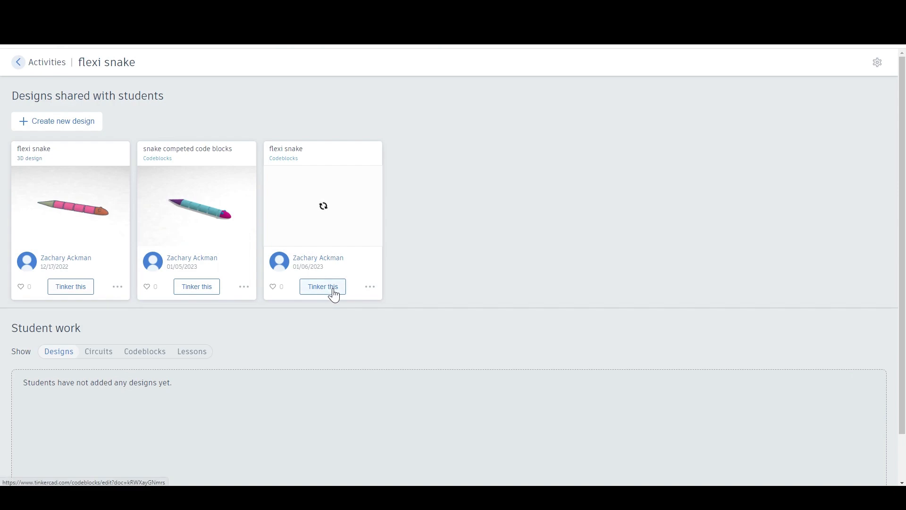
click(334, 289)
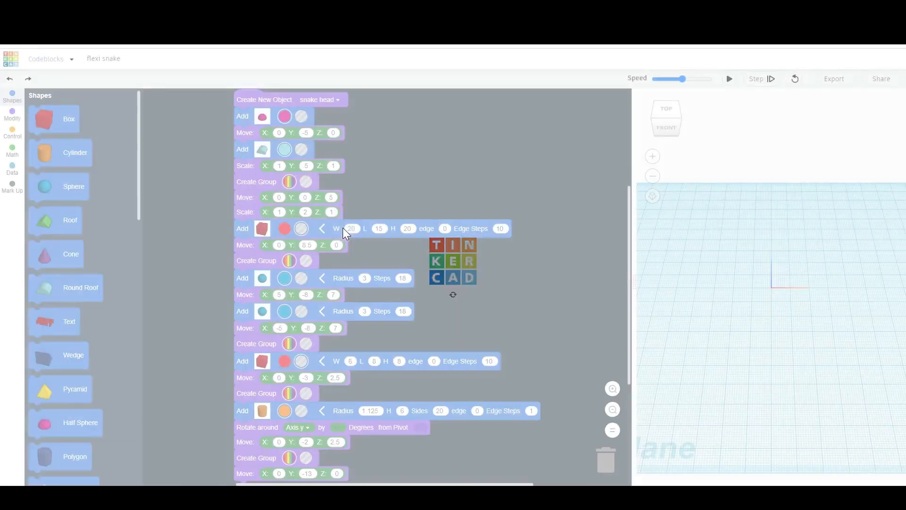
scroll(365, 207, up, 1)
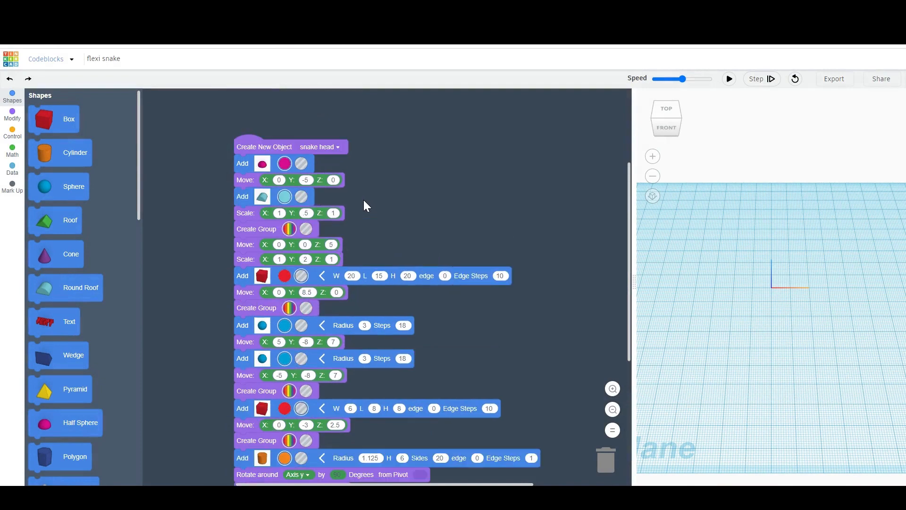
scroll(365, 207, down, 2)
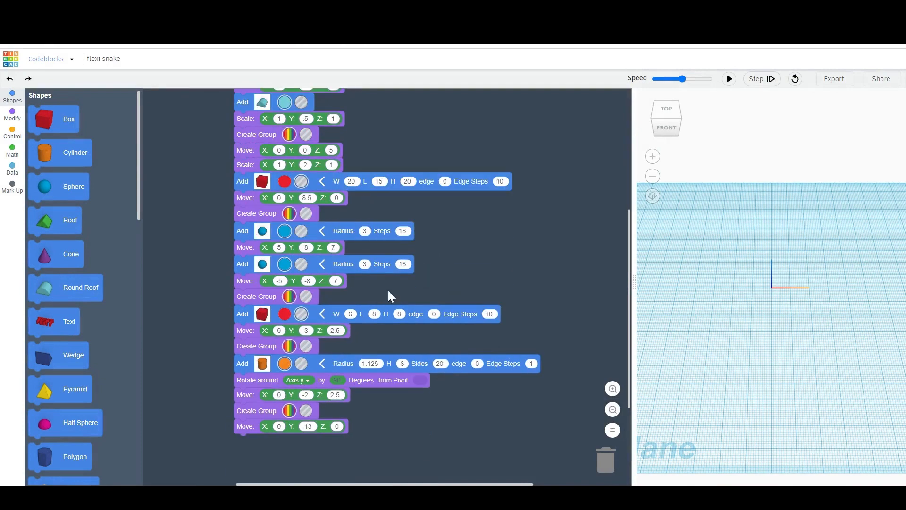
ctrl+scroll(390, 427, up, 4)
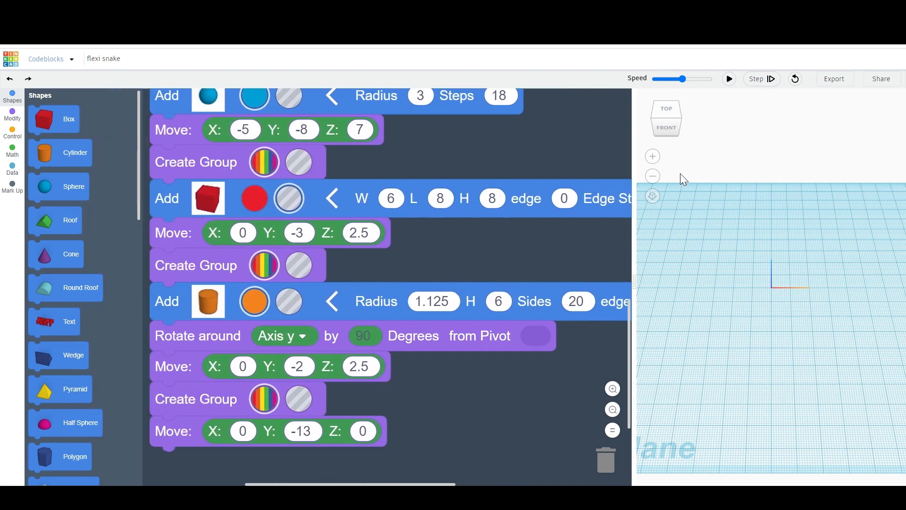
click(730, 81)
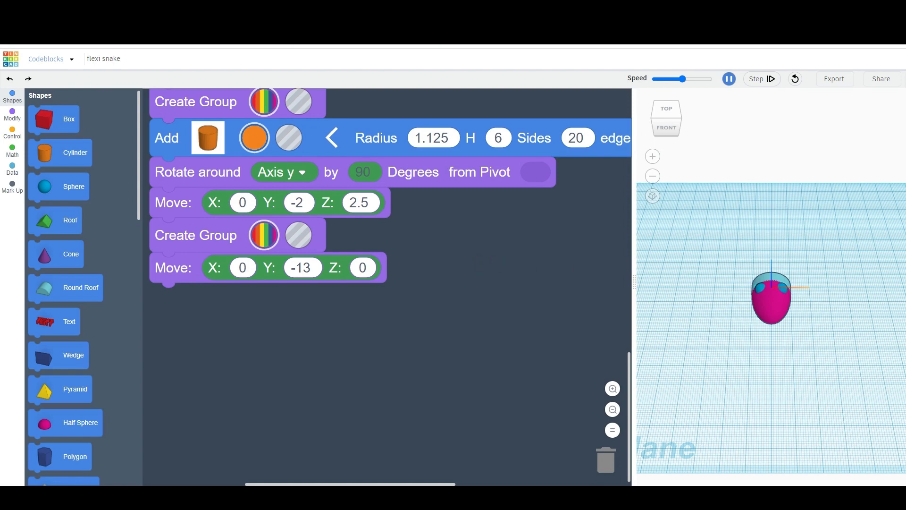
Start a new object below the snake head code and add a round roof to it
click(13, 116)
drag(45, 118, 182, 311)
scroll(182, 312, down, 2)
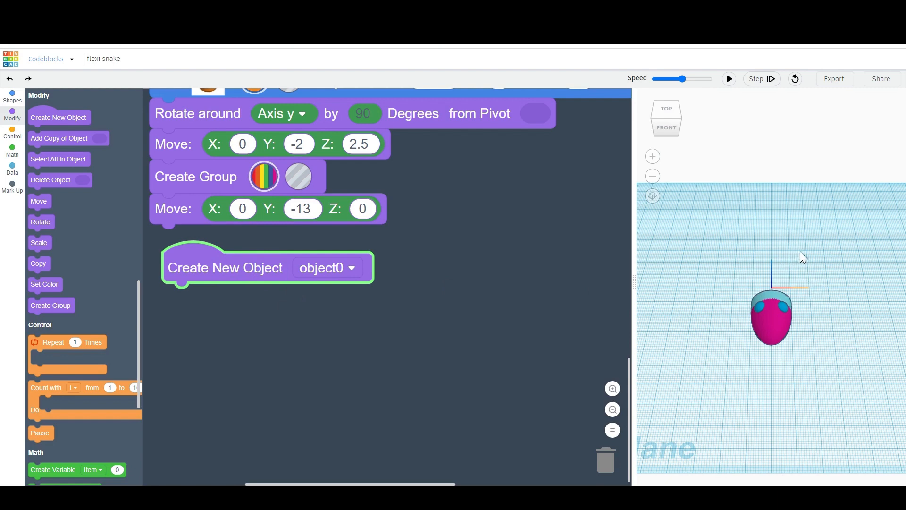
right_drag(808, 254, 796, 257)
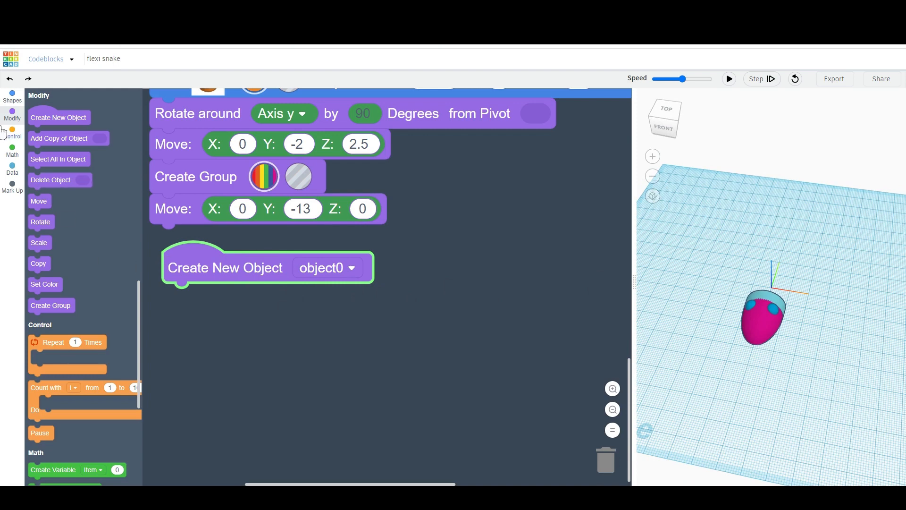
click(12, 97)
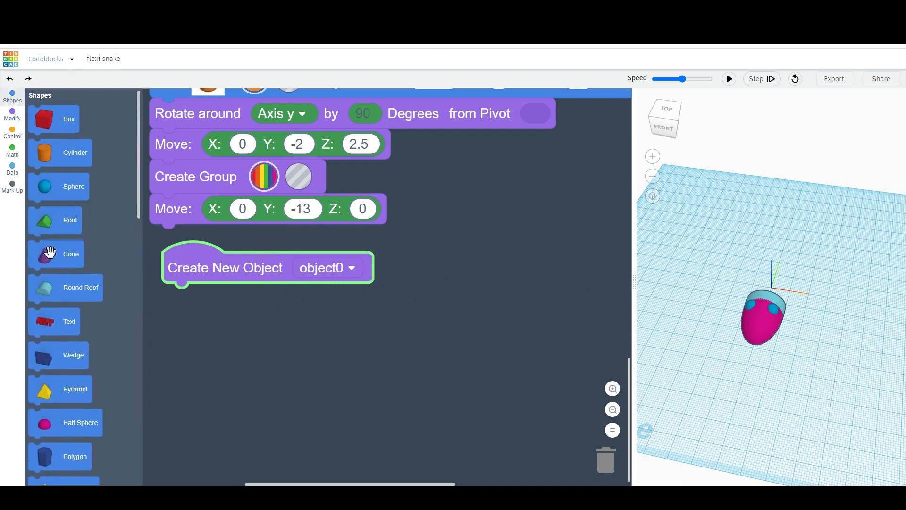
drag(47, 288, 189, 303)
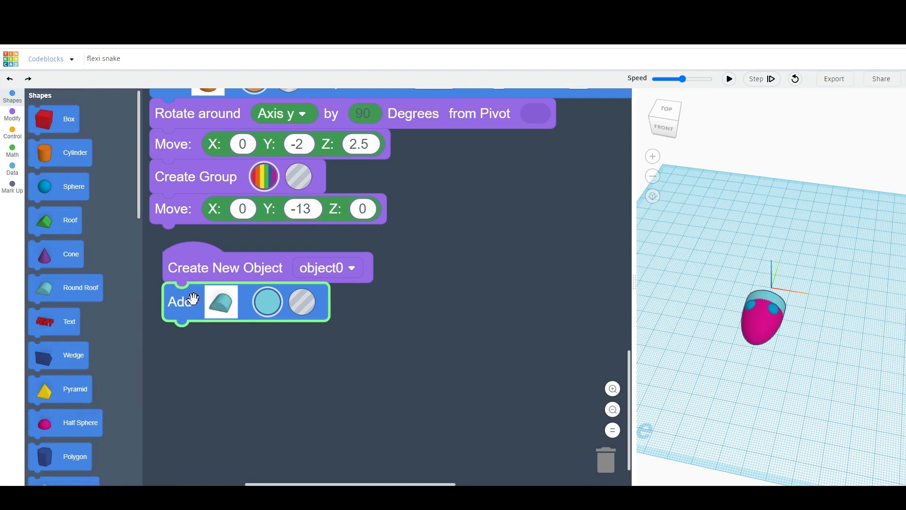
Add a move block under the round roof with Z set to 5
click(11, 118)
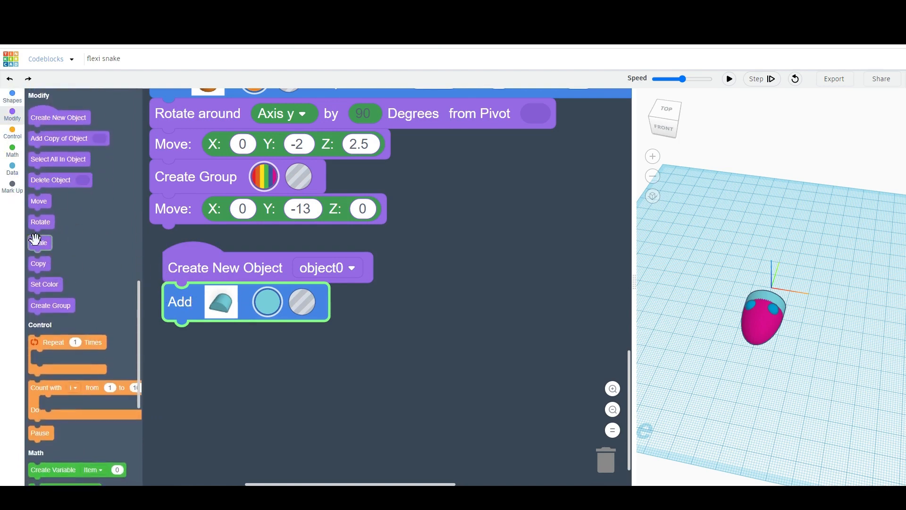
drag(40, 204, 172, 336)
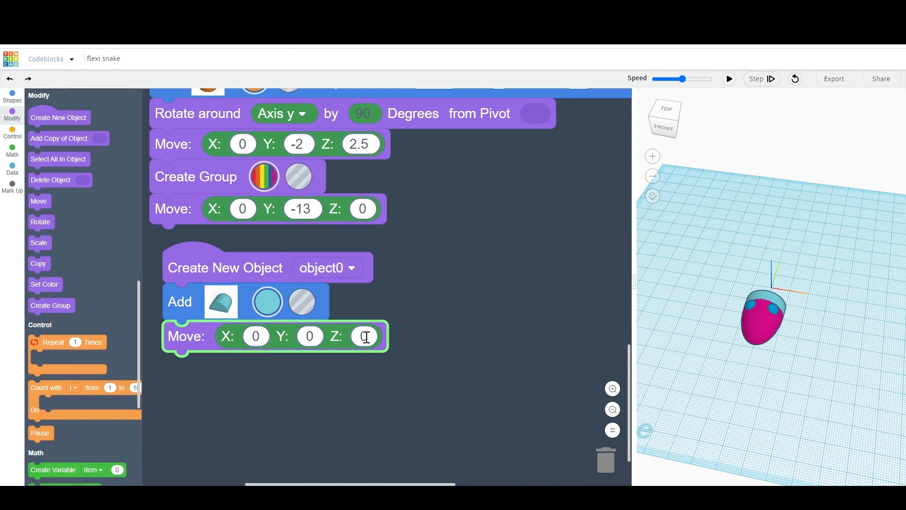
text(5)
Add a box below the round roof's move block and make it a hole
scroll(405, 299, down, 1)
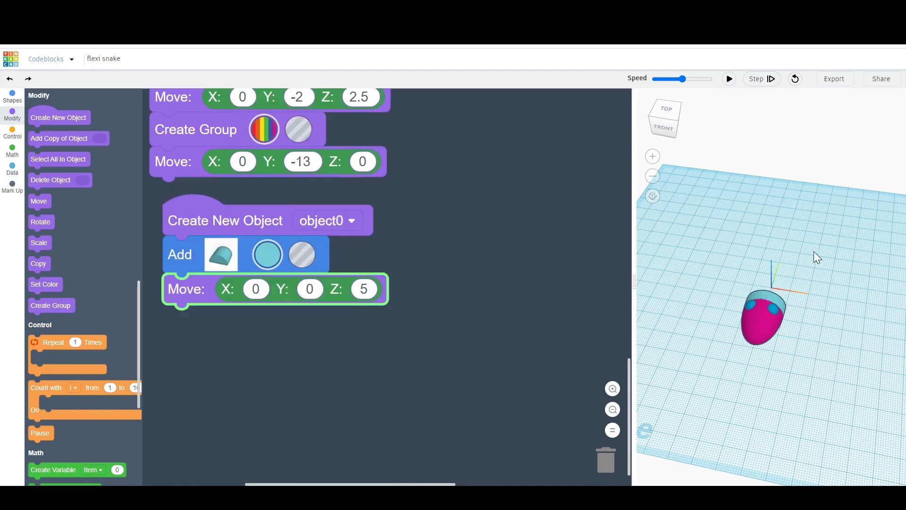
right_drag(814, 251, 746, 254)
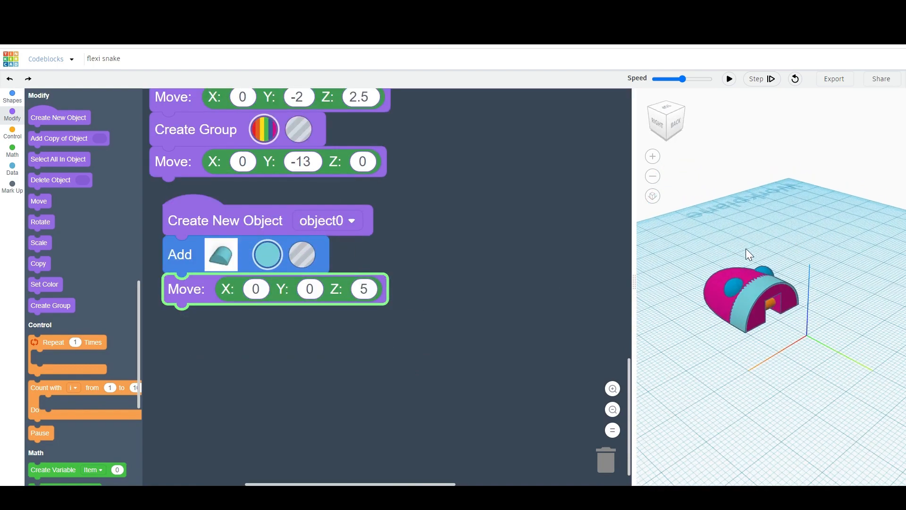
middle_drag(750, 255, 724, 232)
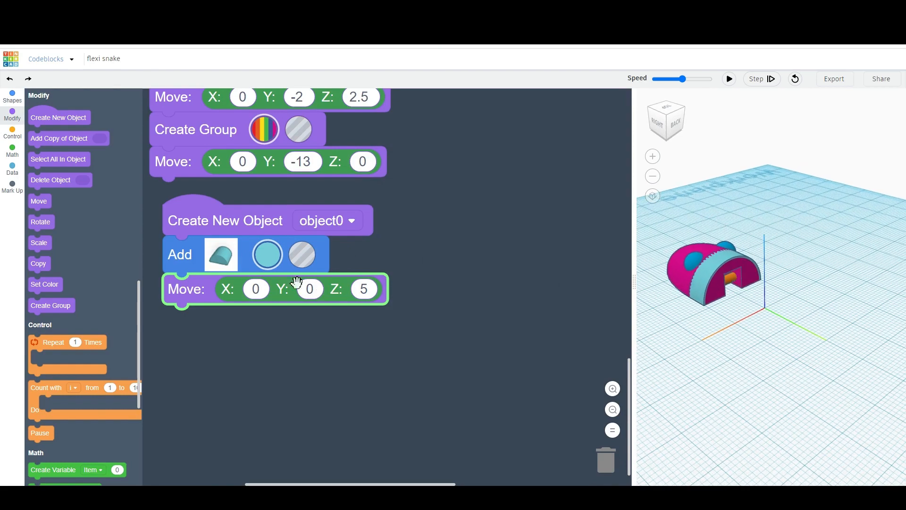
click(12, 96)
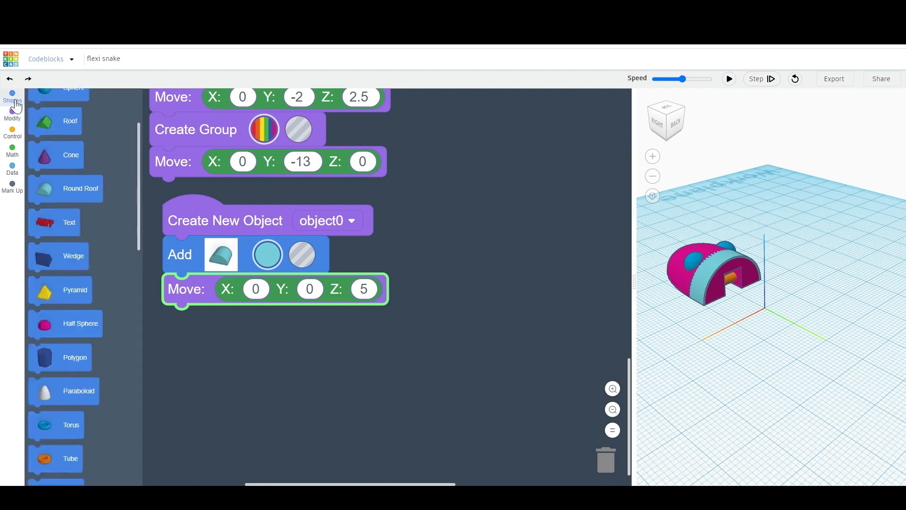
drag(47, 121, 174, 324)
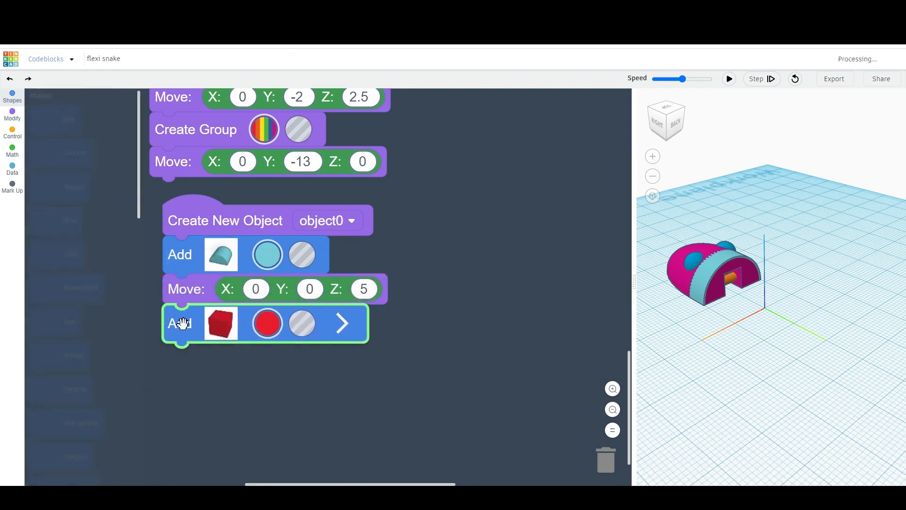
click(302, 322)
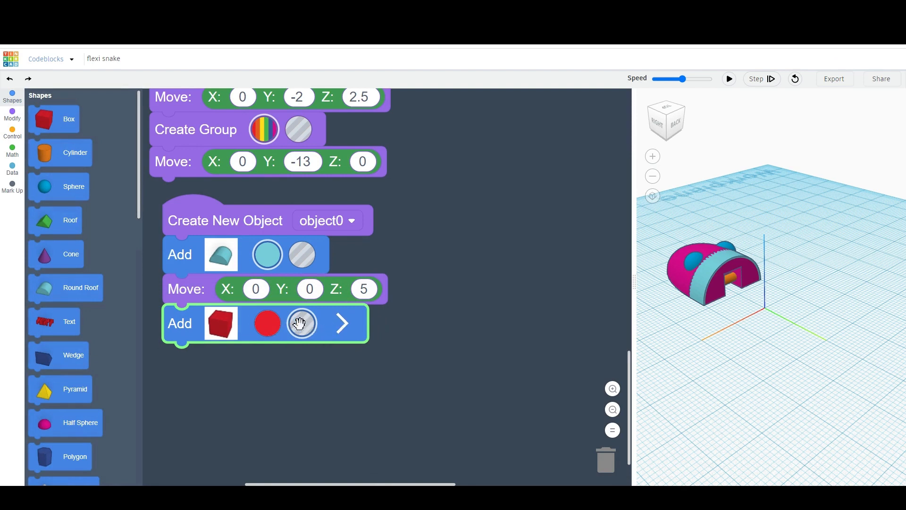
Set the box hole's width to 6, length to 6 and height to 8
click(344, 325)
click(406, 324)
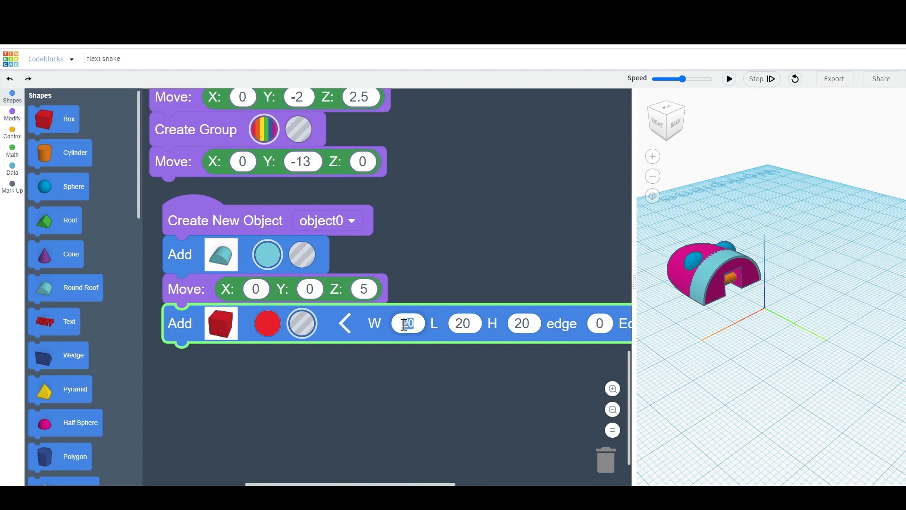
text(6)
click(458, 324)
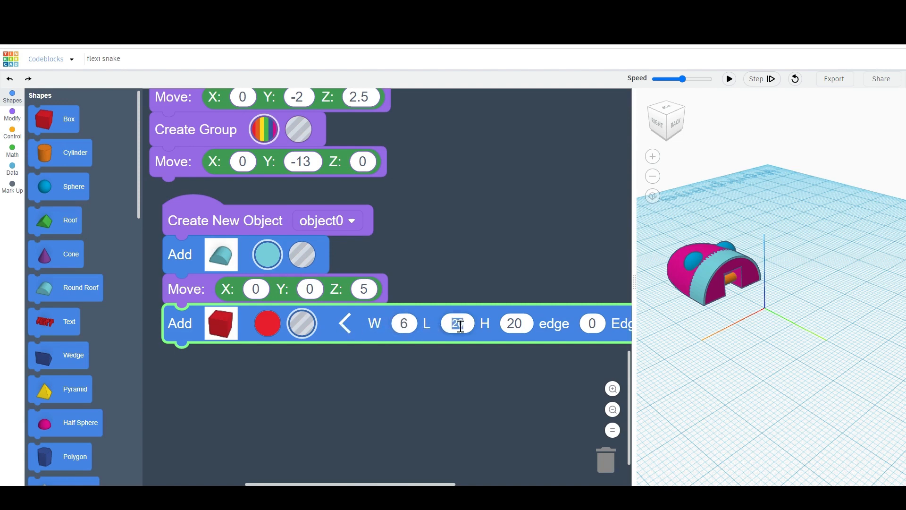
text(6)
click(513, 324)
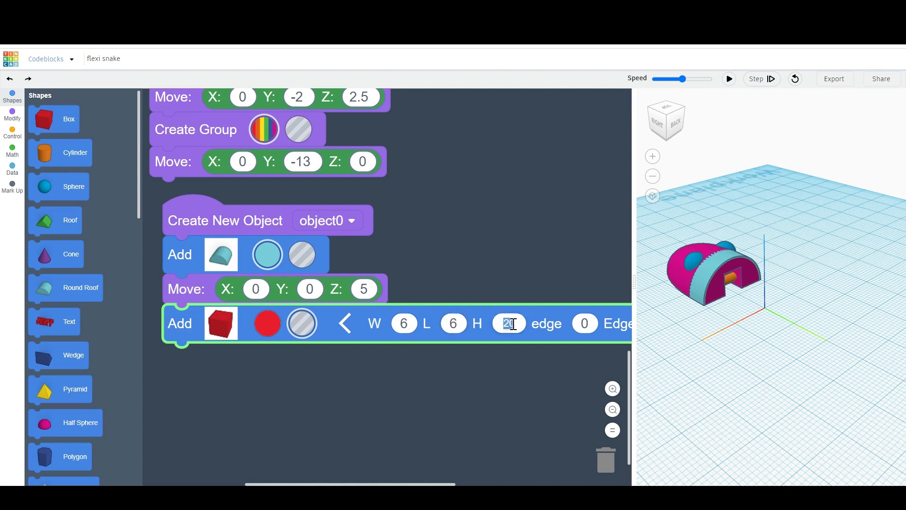
text(8)
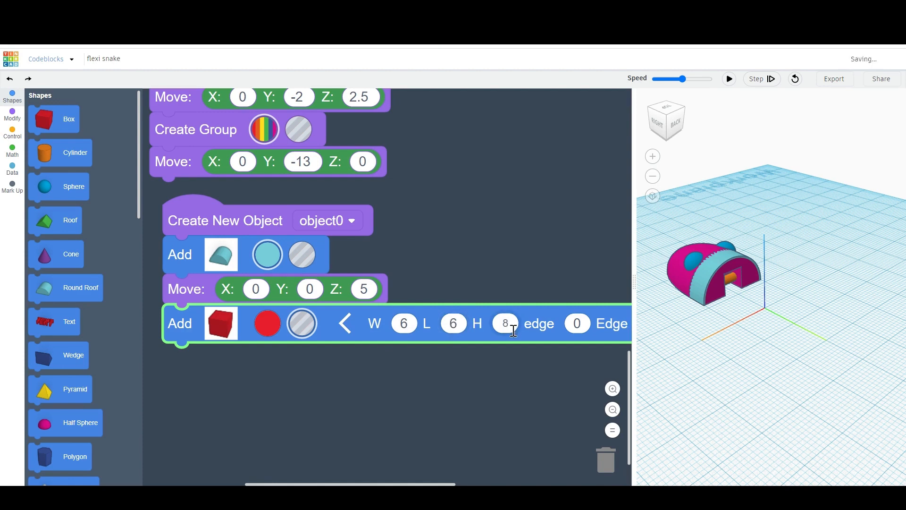
key(Return)
Move the box hole to Y 7 and Z 2.5, and add a group block to combine it with the round roof
click(12, 121)
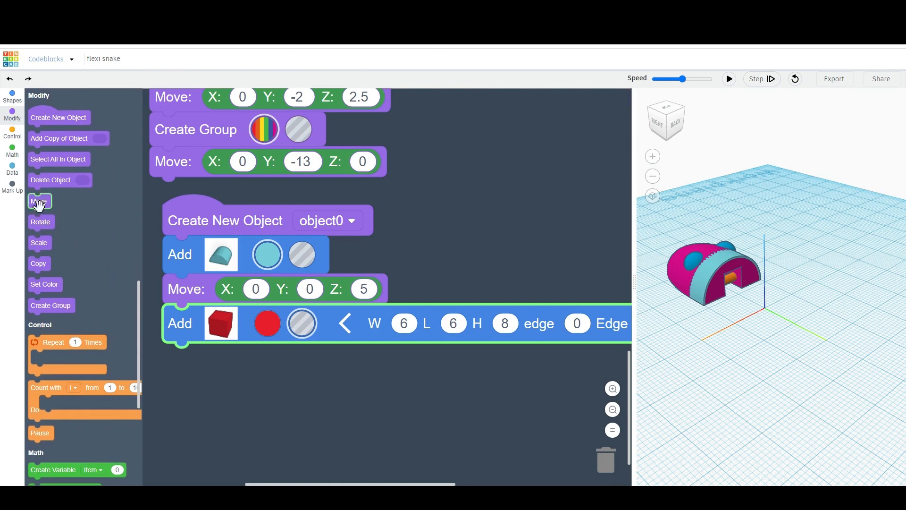
drag(39, 204, 175, 361)
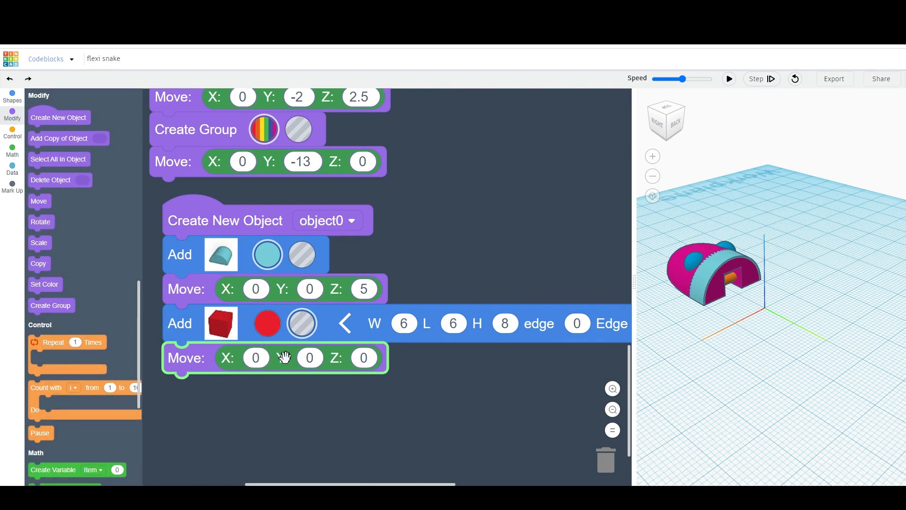
click(311, 360)
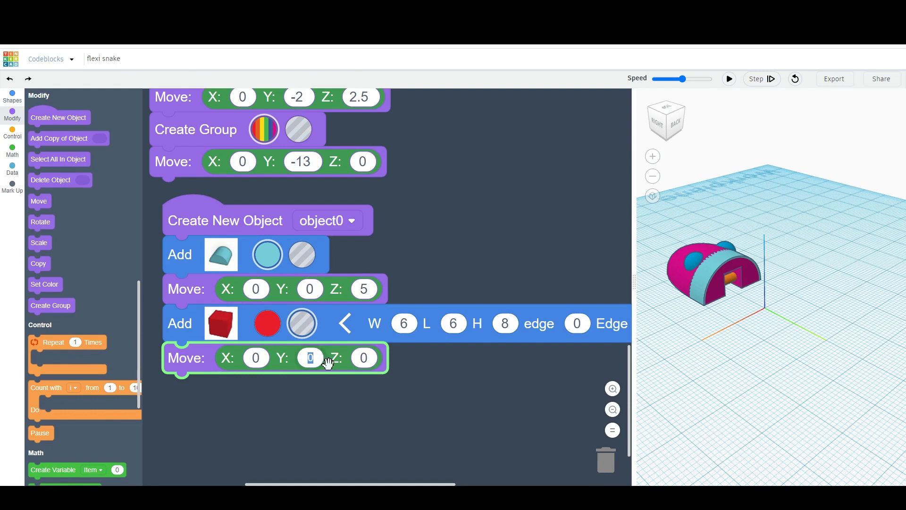
text(7)
click(368, 359)
text(2)
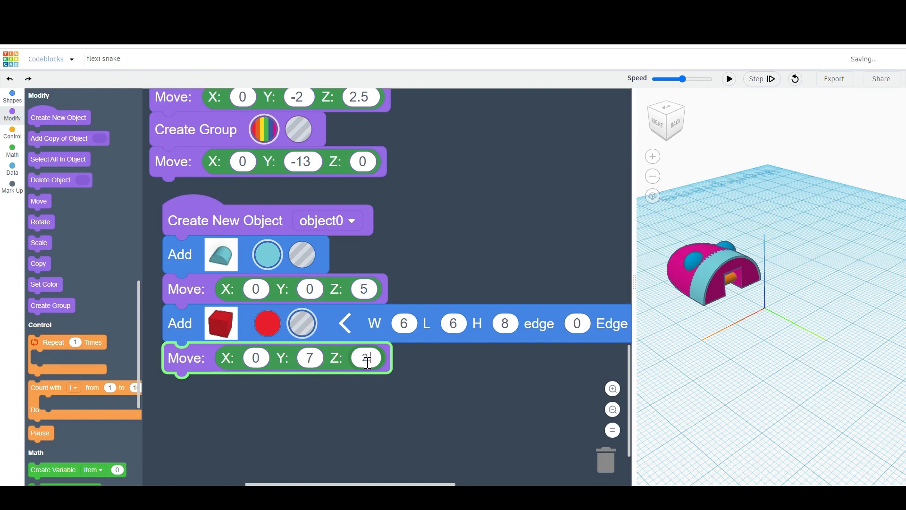
text(.5)
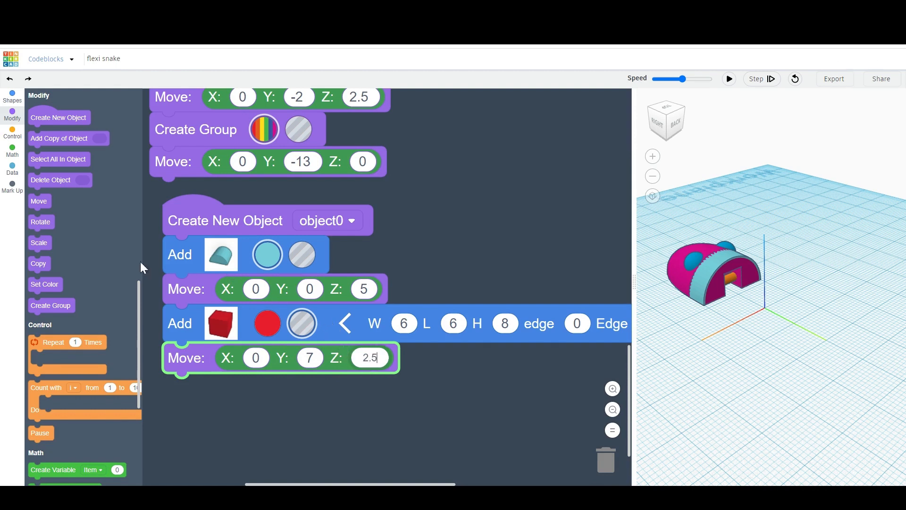
drag(52, 306, 208, 395)
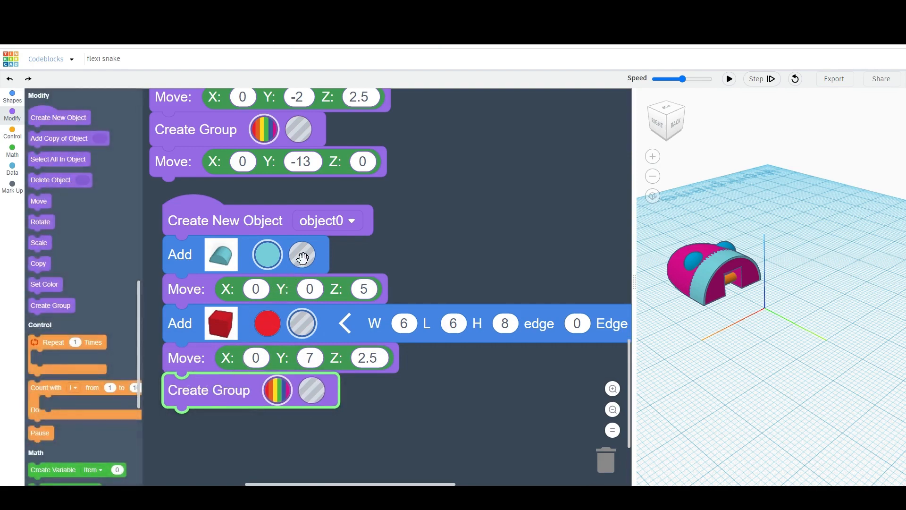
Add a cylinder below the body segment's group block with radius 1.1125 and height 6
scroll(289, 265, down, 2)
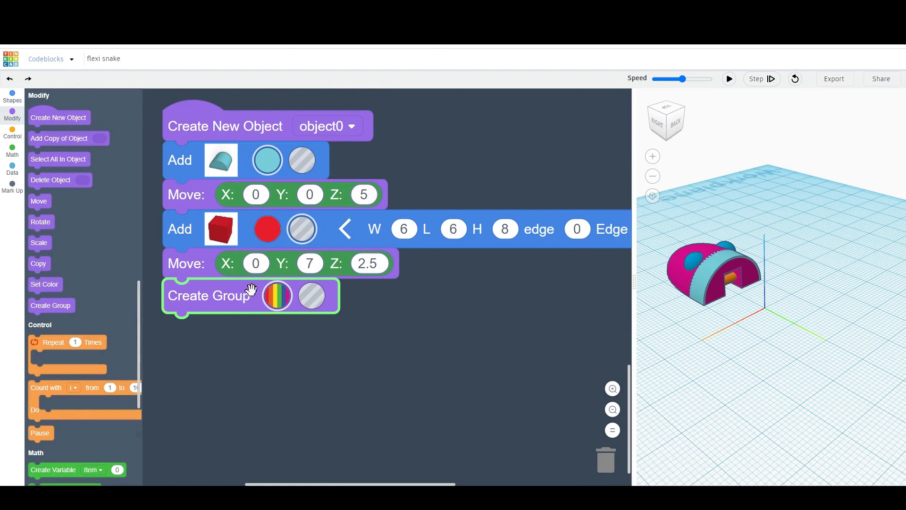
scroll(151, 210, down, 1)
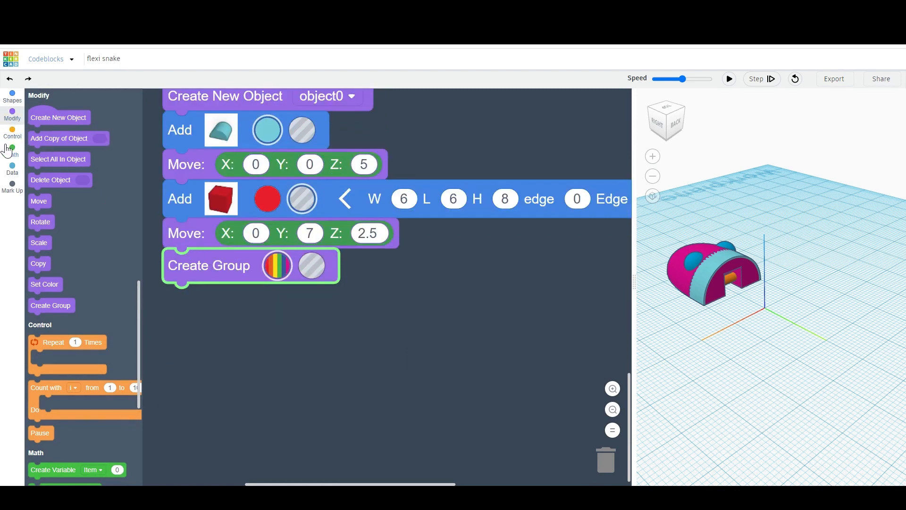
click(11, 97)
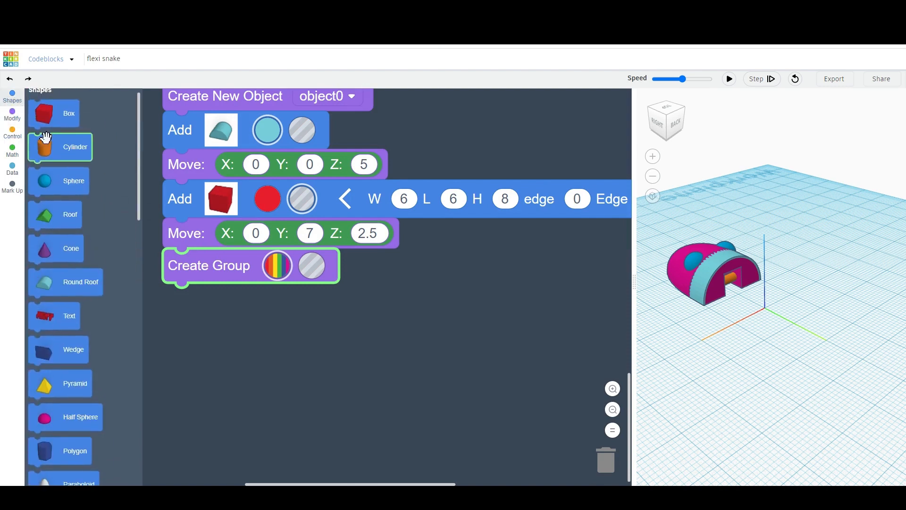
drag(46, 153, 175, 304)
click(342, 302)
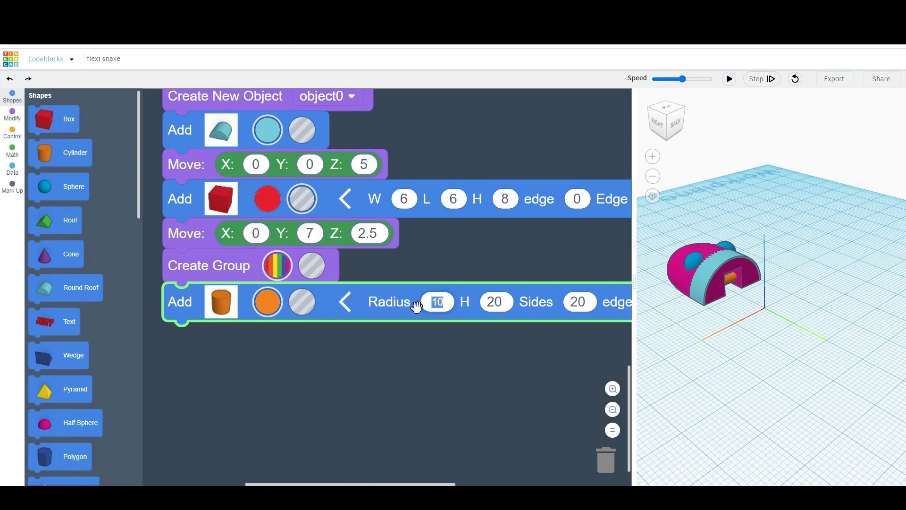
text(1.1)
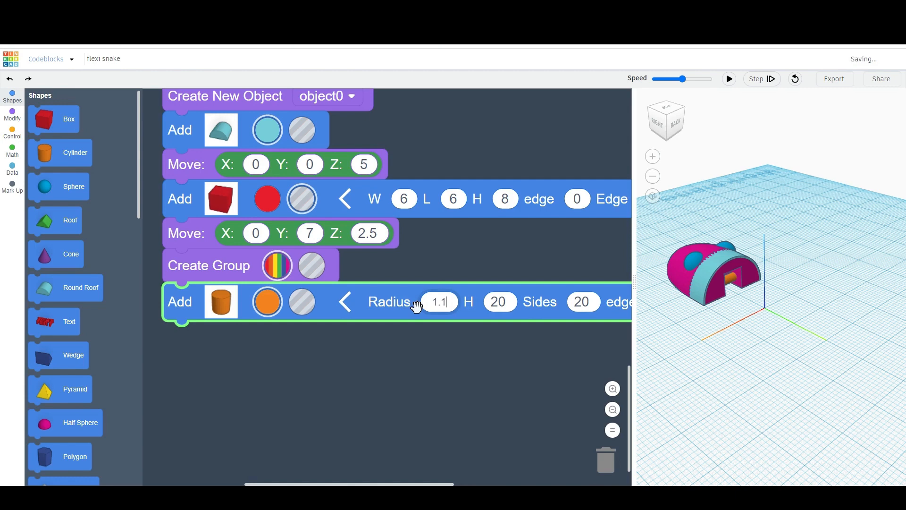
text(125)
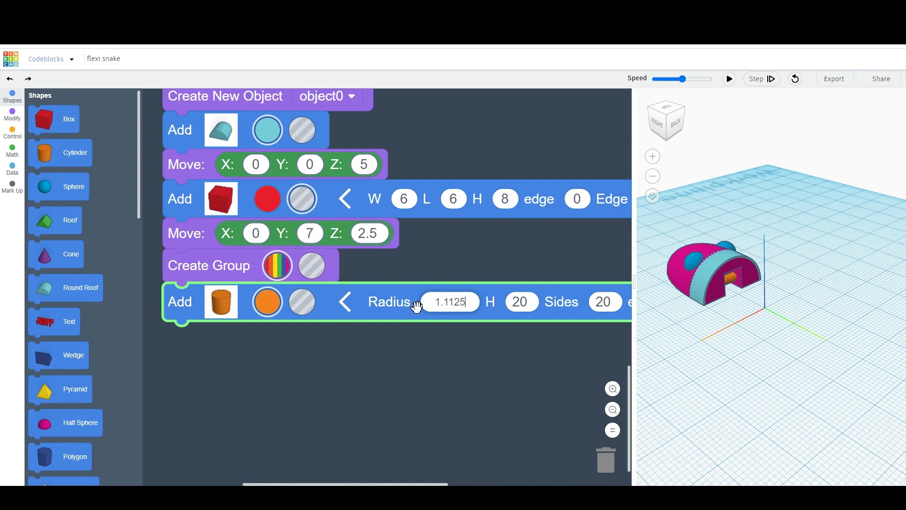
click(523, 302)
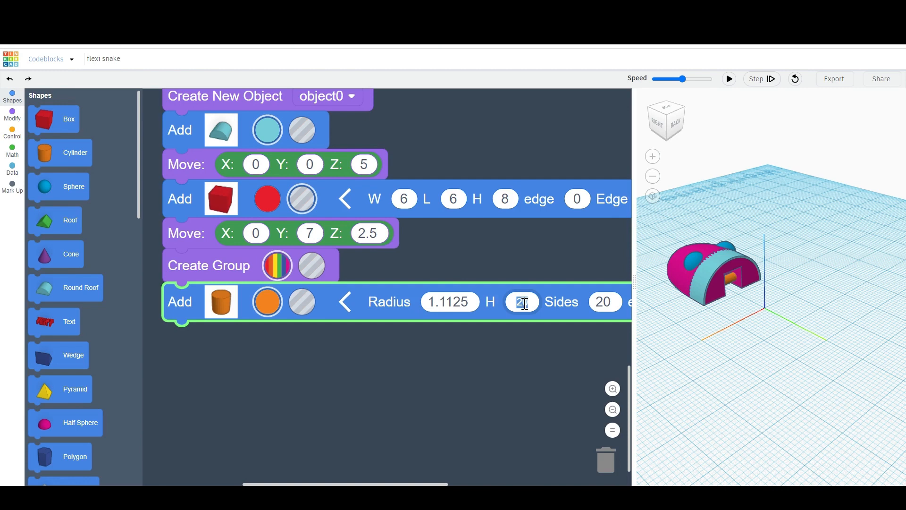
text(6)
click(490, 305)
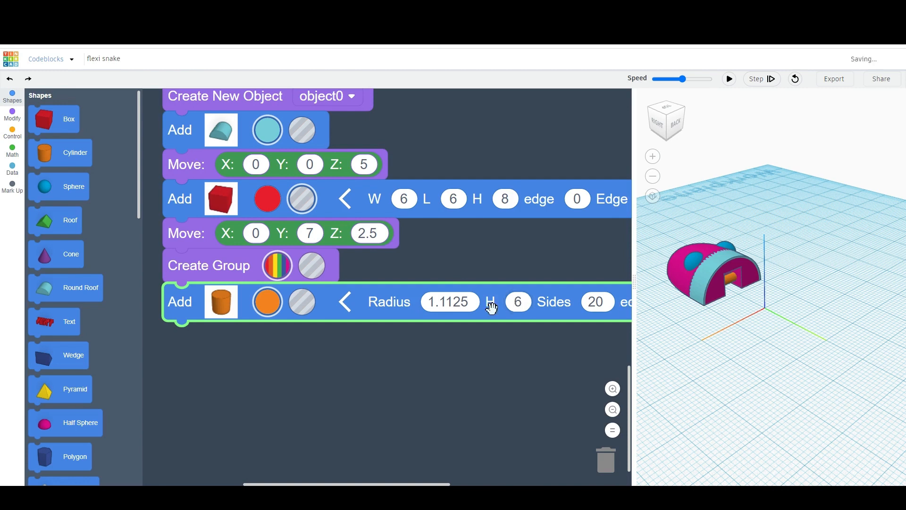
Add a rotate block below the cylinder that turns it 90 degrees around the Y axis
click(12, 116)
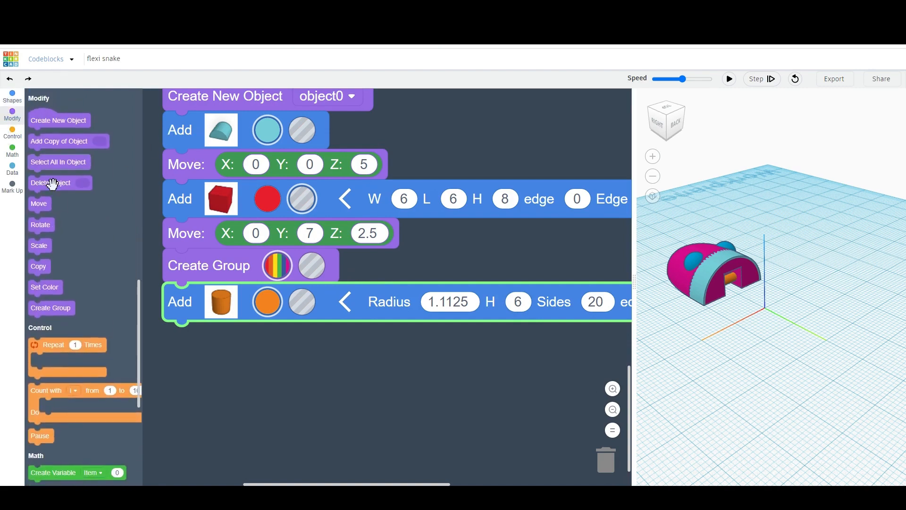
drag(45, 222, 167, 341)
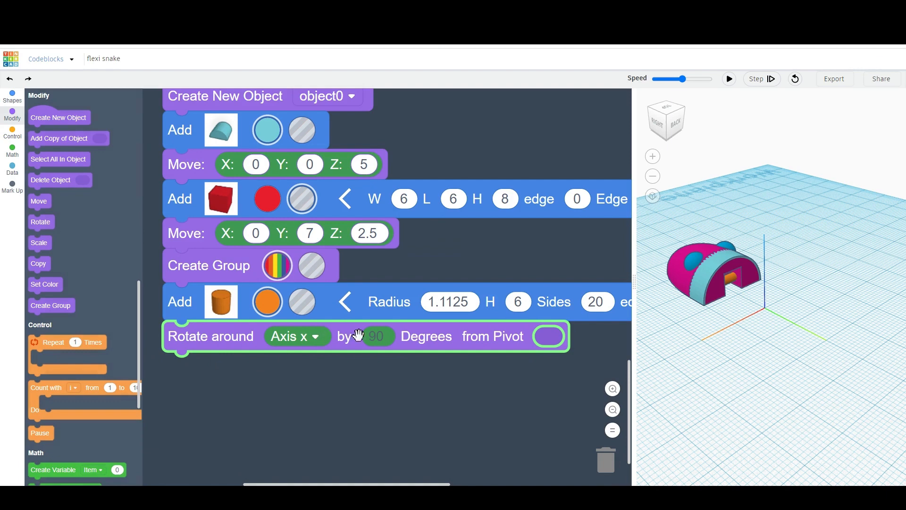
click(384, 337)
click(315, 337)
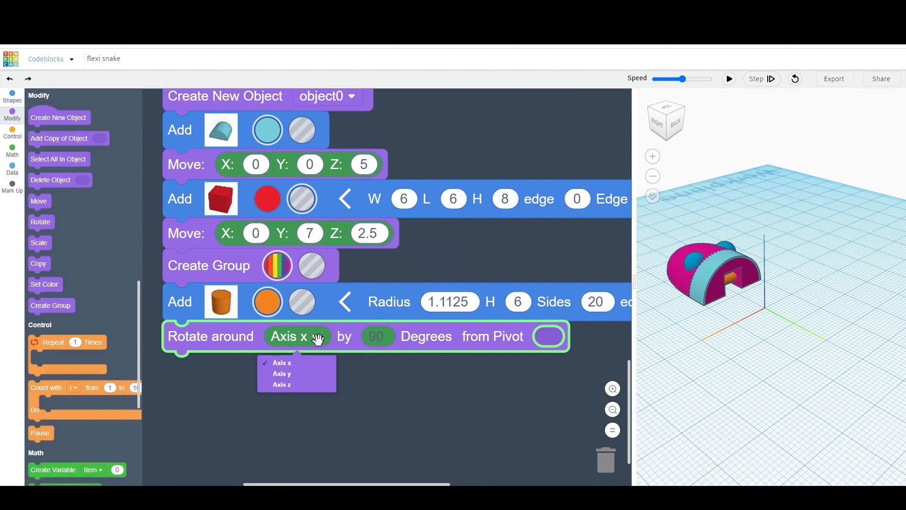
click(290, 377)
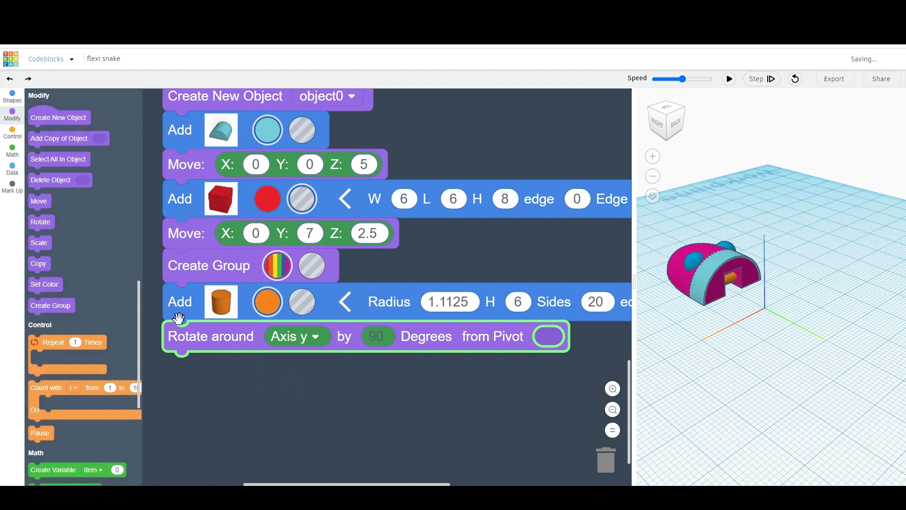
Move the rotated cylinder to Y 8 and Z 2.5, and add a group block to join it with the body segment
scroll(37, 204, up, 1)
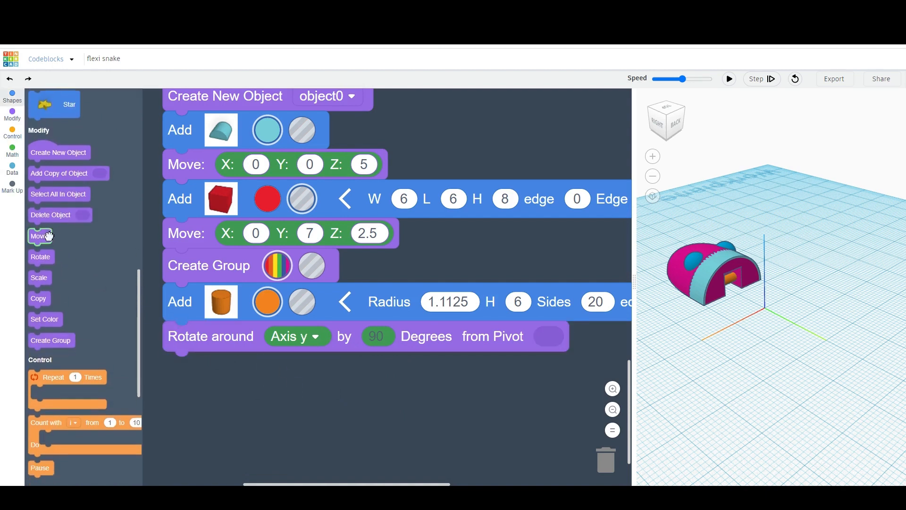
drag(38, 235, 173, 369)
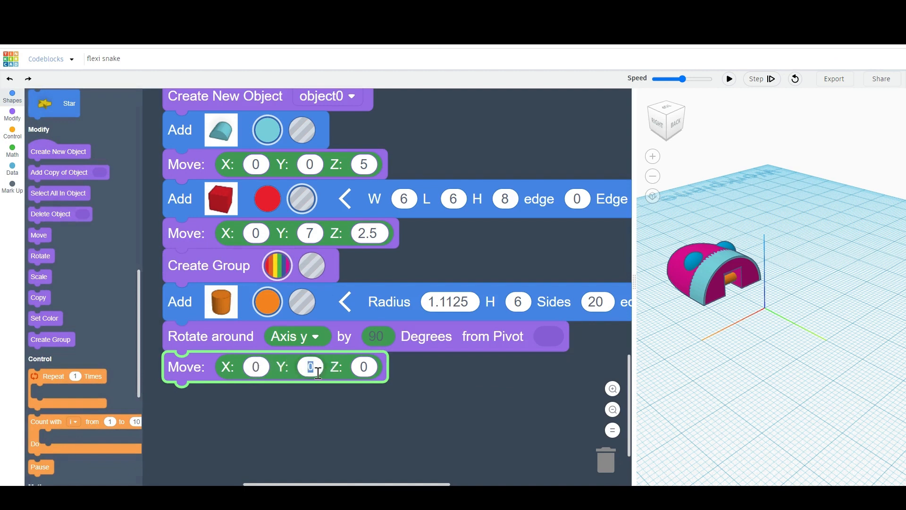
text(8)
click(365, 367)
text(2.5)
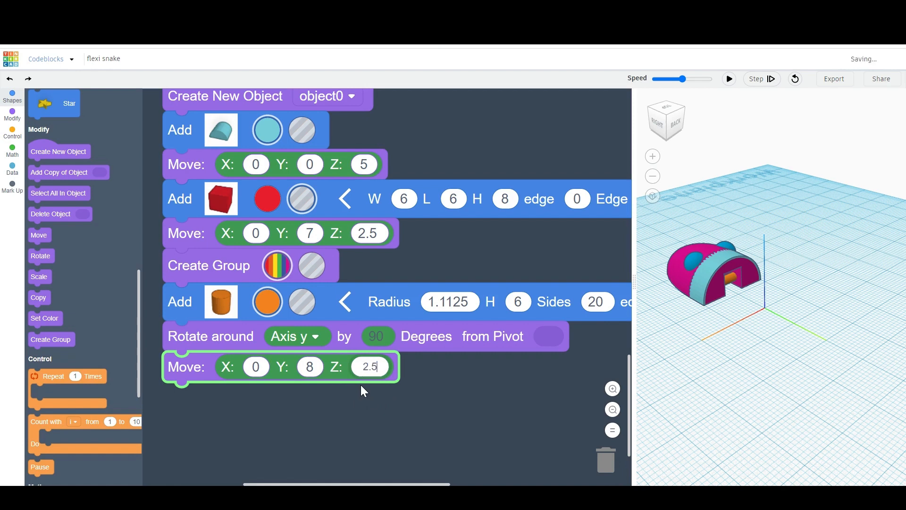
click(362, 386)
drag(59, 341, 206, 401)
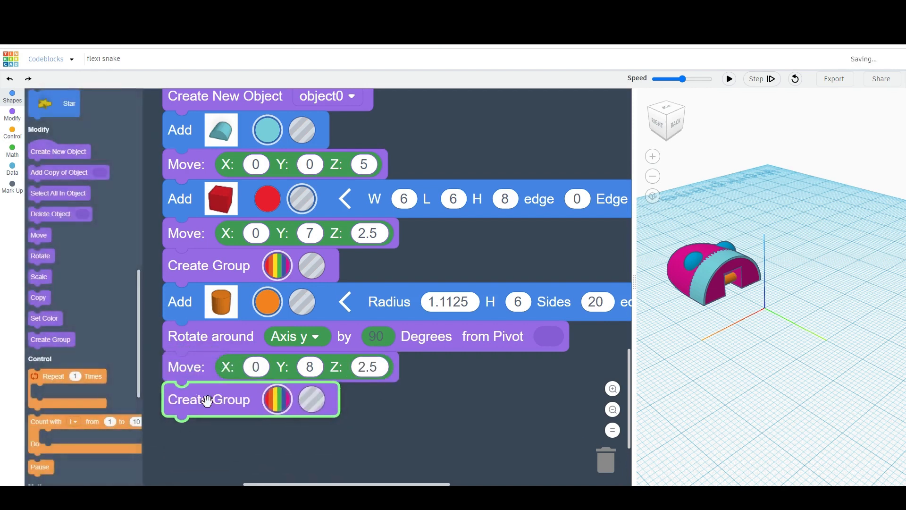
Run the code and examine the body segment's fit behind the snake head from the back and side
scroll(272, 312, down, 1)
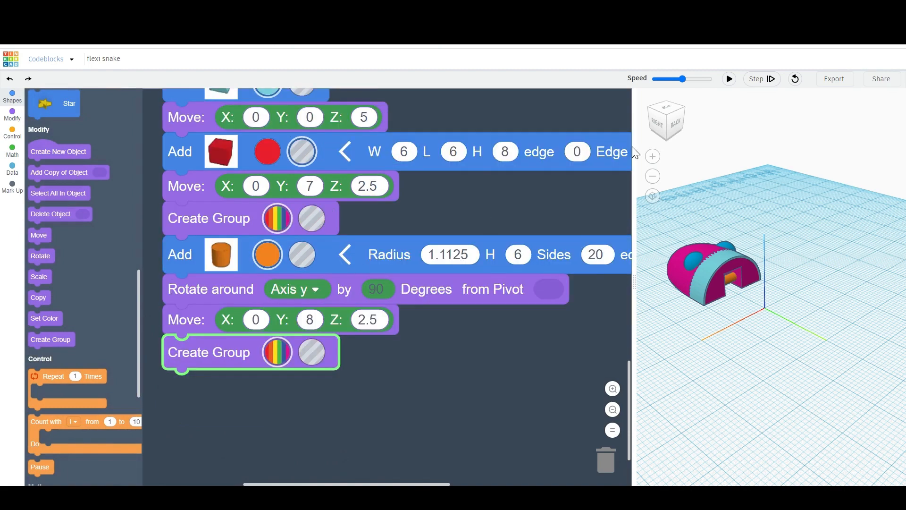
click(729, 79)
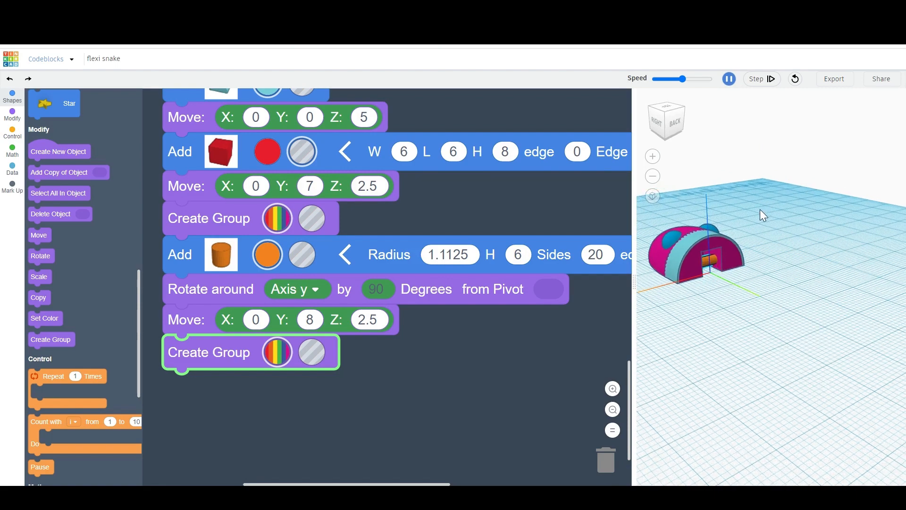
middle_drag(760, 209, 748, 207)
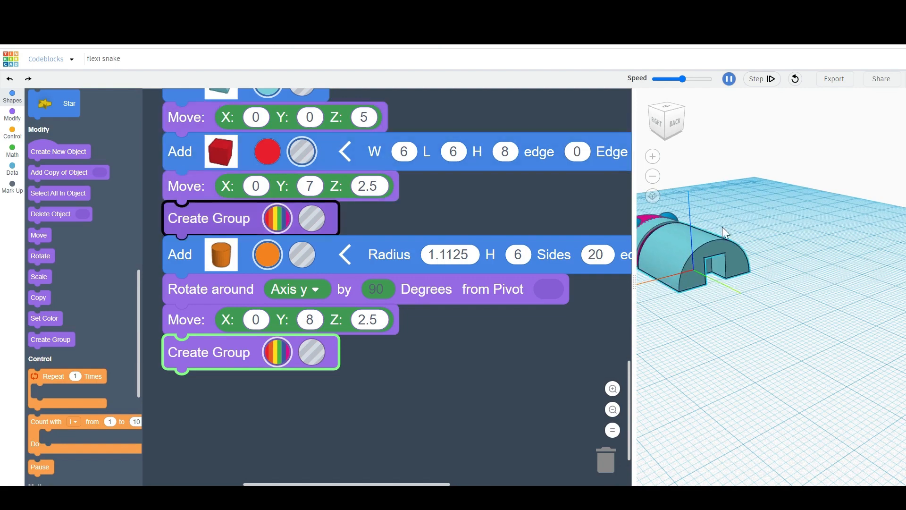
mouse_move(752, 205)
middle_down()
mouse_move(746, 197)
mouse_move(753, 208)
middle_up()
right_drag(752, 208, 800, 202)
middle_drag(800, 205, 814, 223)
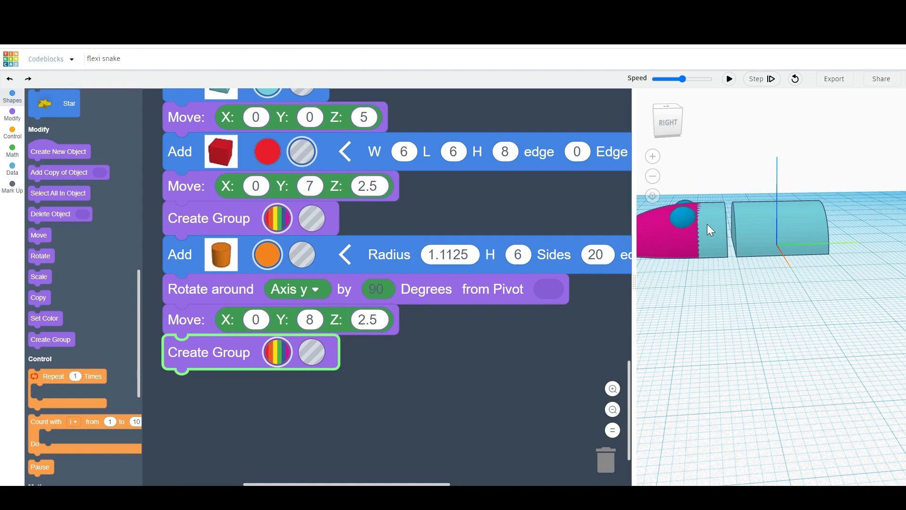
middle_drag(777, 192, 746, 222)
middle_drag(693, 207, 766, 192)
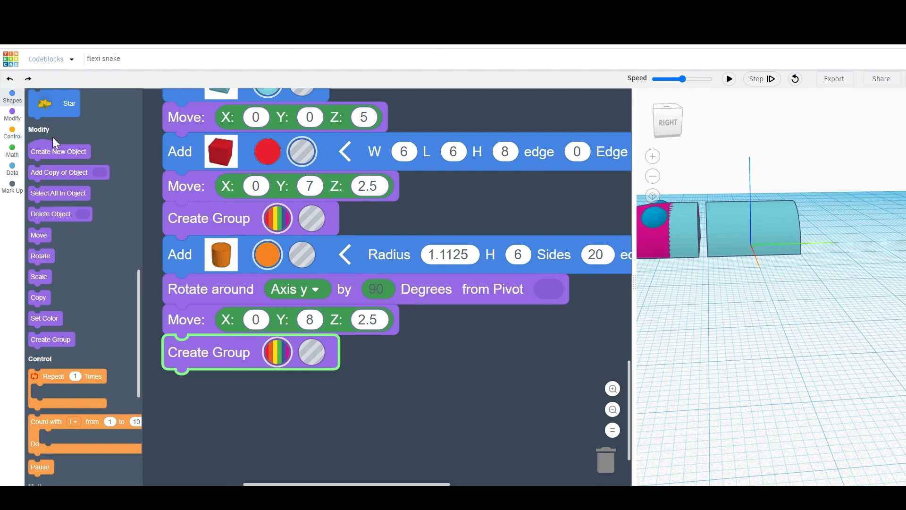
Add a solid box below the last group block with width, length and height all set to 5
scroll(64, 141, up, 10)
drag(45, 124, 185, 386)
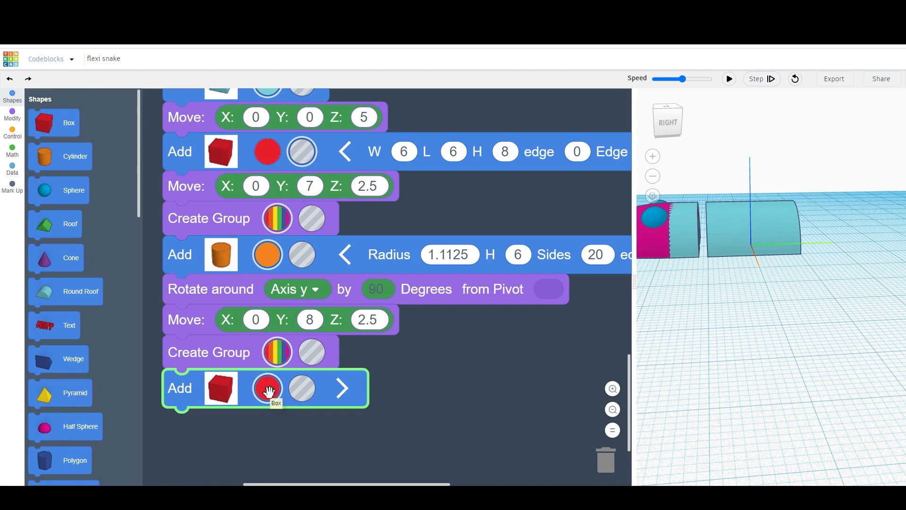
click(342, 388)
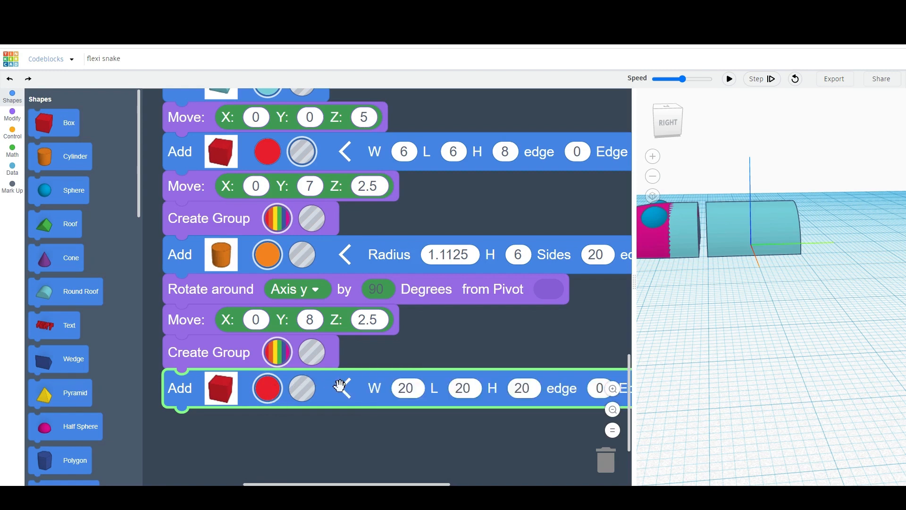
click(418, 388)
text(5)
click(456, 388)
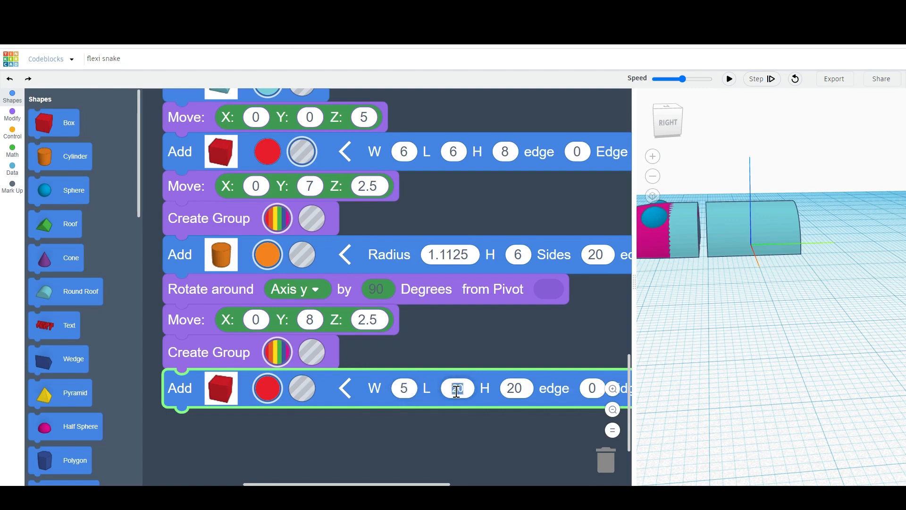
text(5)
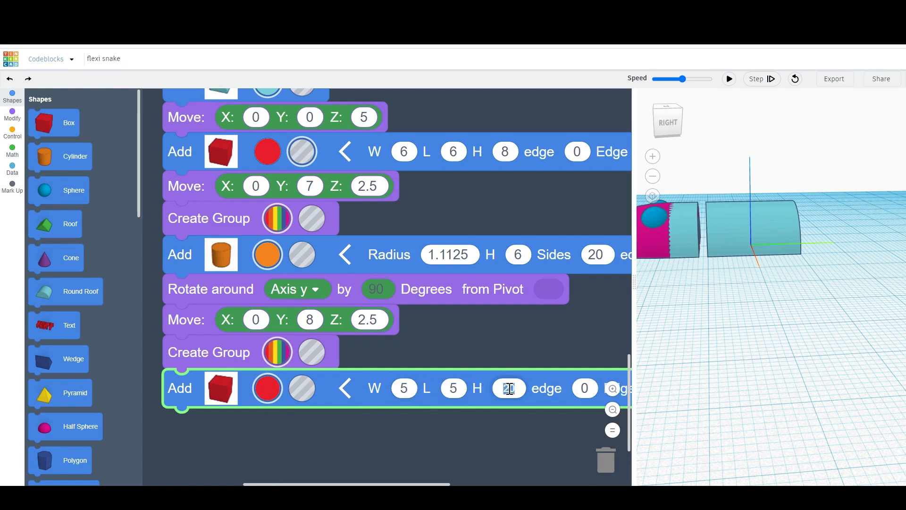
text(5)
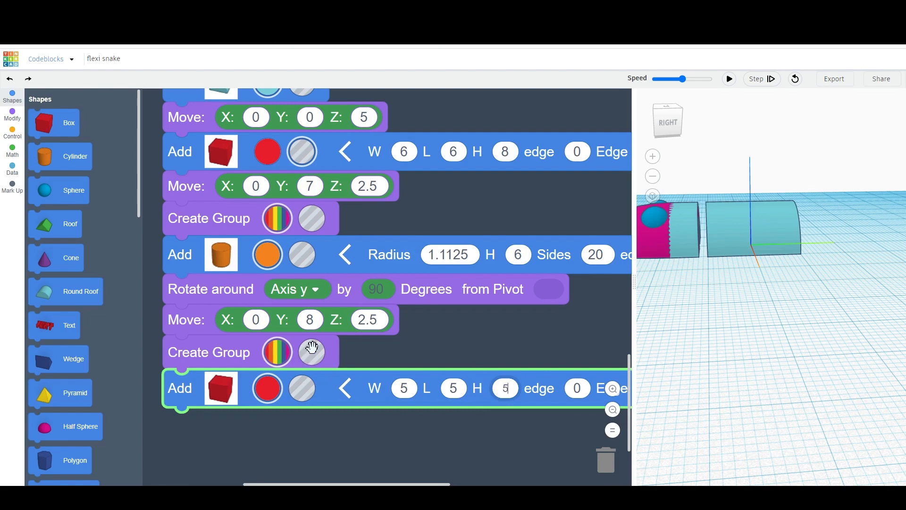
Add a move block below the new box with Y set to -12.5 and Z set to 2.5
scroll(314, 337, down, 2)
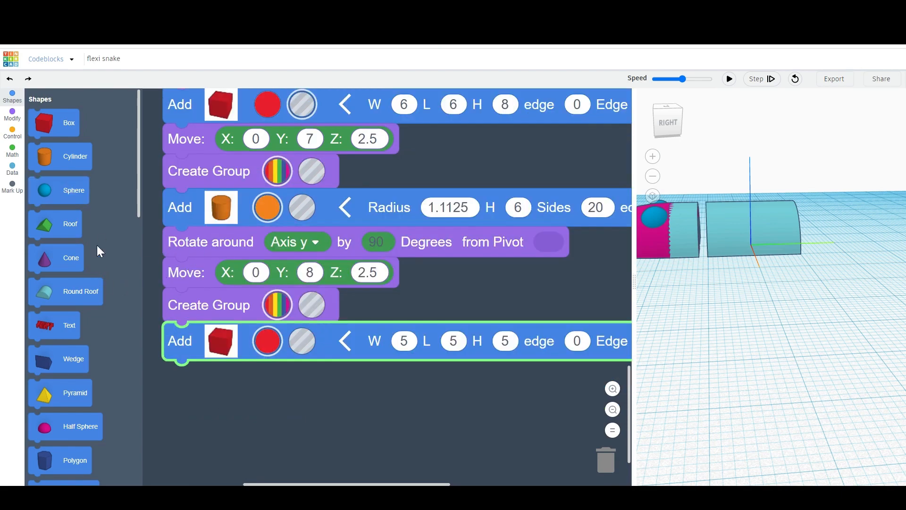
click(12, 115)
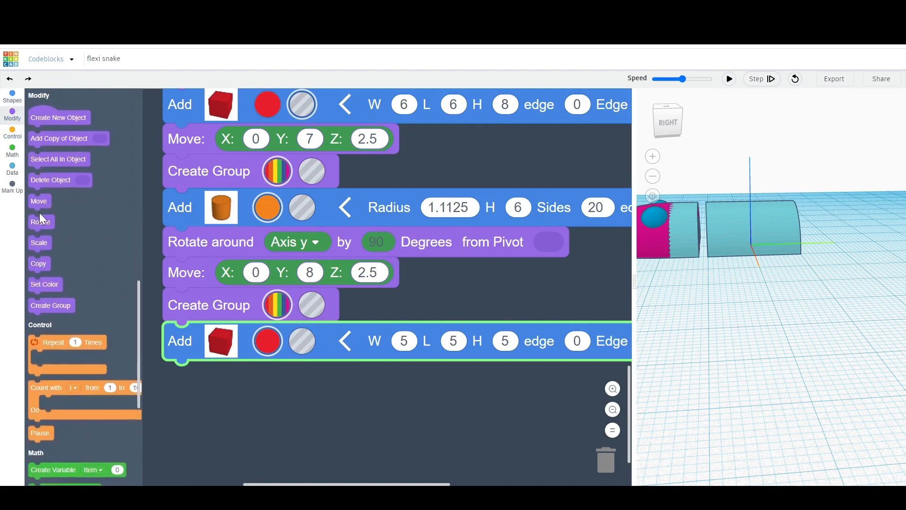
drag(39, 202, 175, 375)
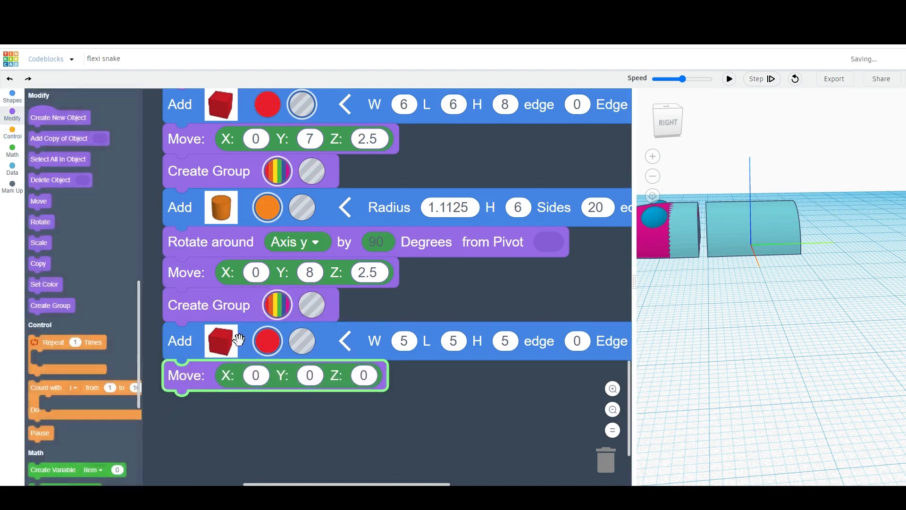
scroll(238, 339, down, 2)
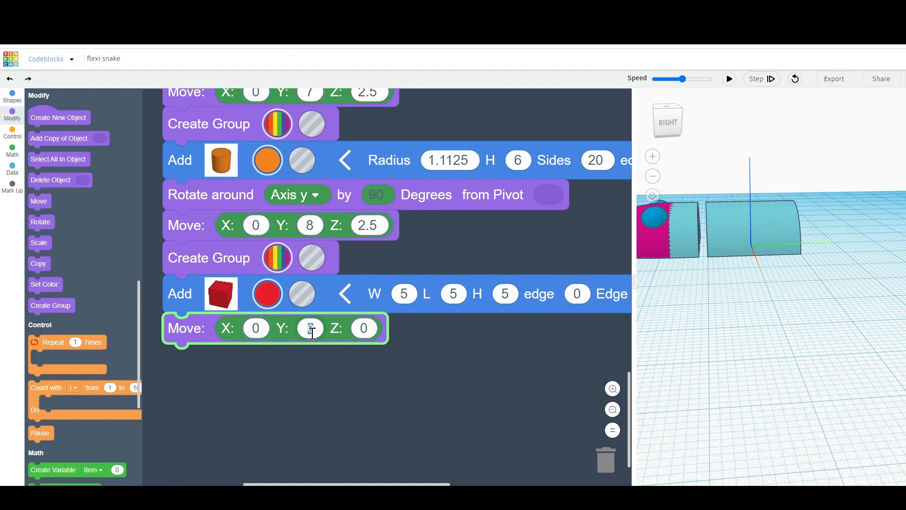
text(12.)
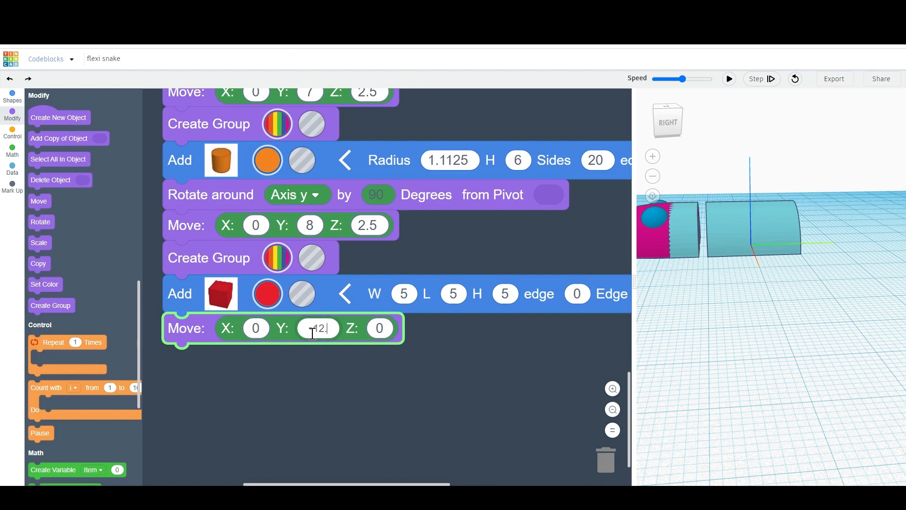
text(5)
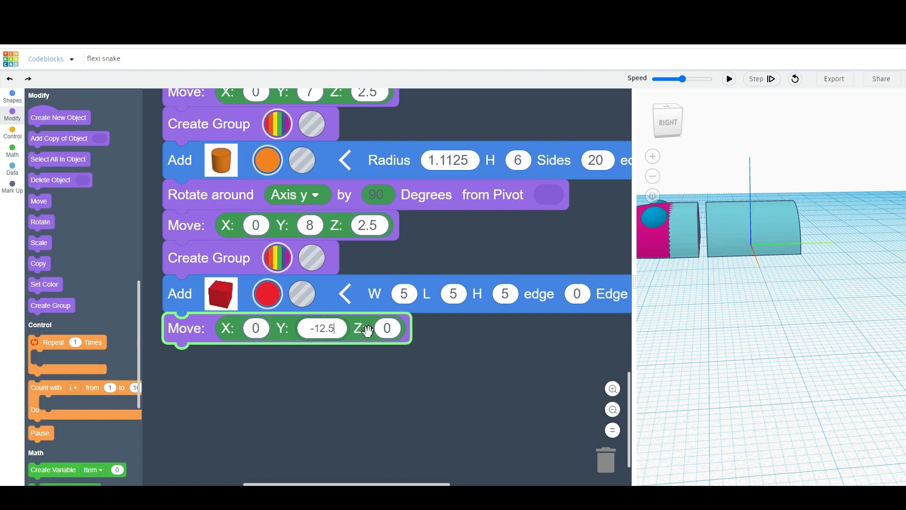
click(394, 331)
text(2.5)
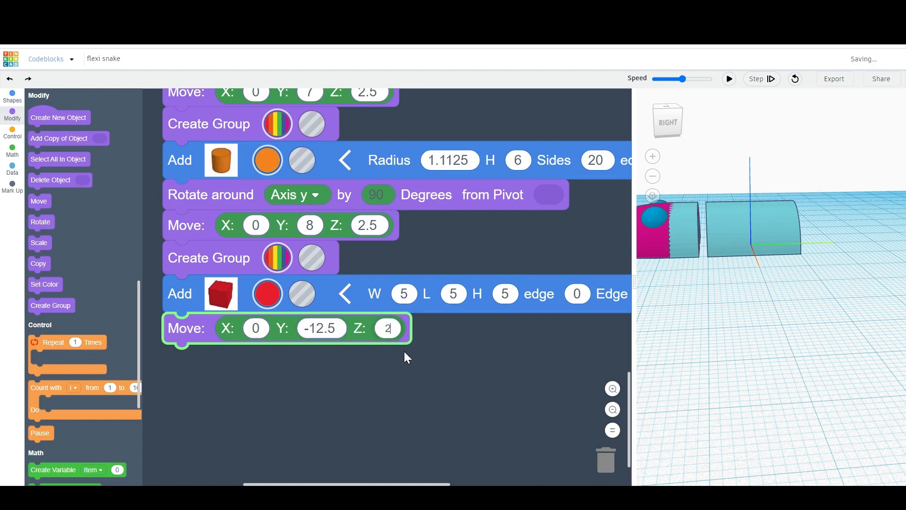
key(Return)
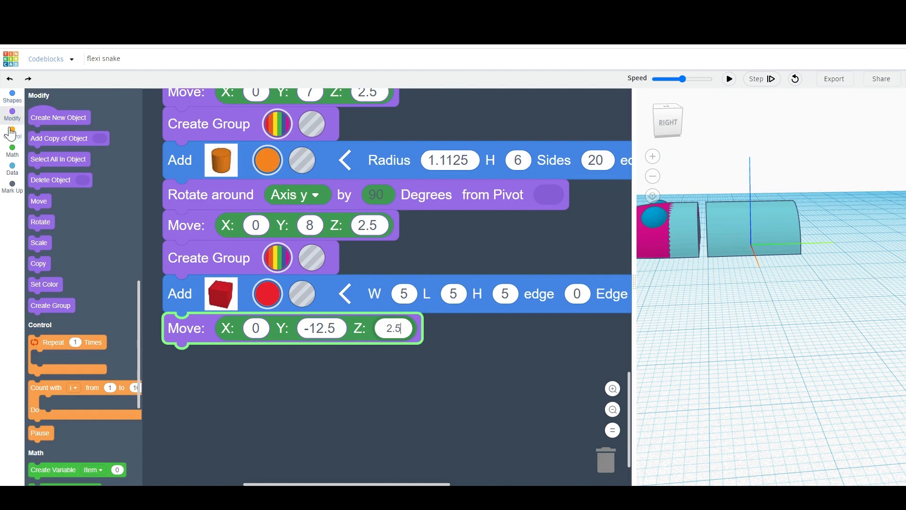
Add a solid cylinder below the last move block with radius 2.5 and height 5
click(12, 96)
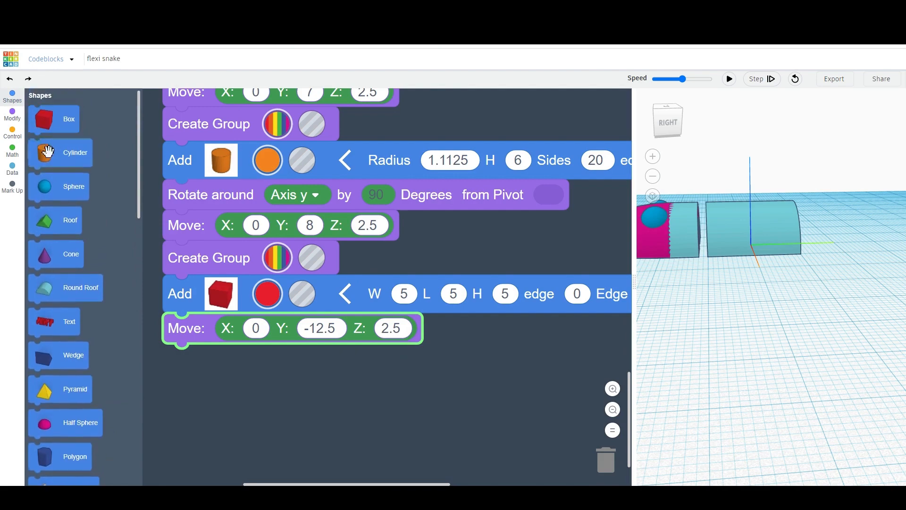
drag(71, 153, 190, 373)
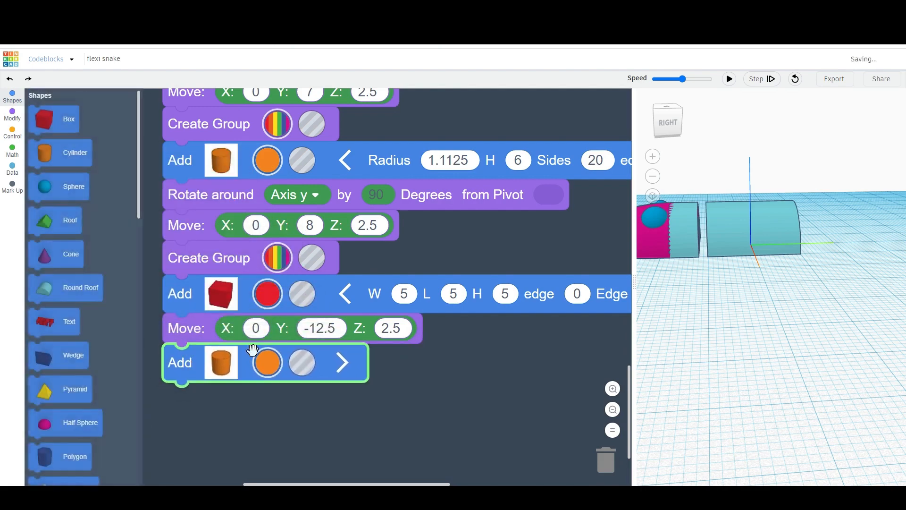
scroll(281, 329, down, 1)
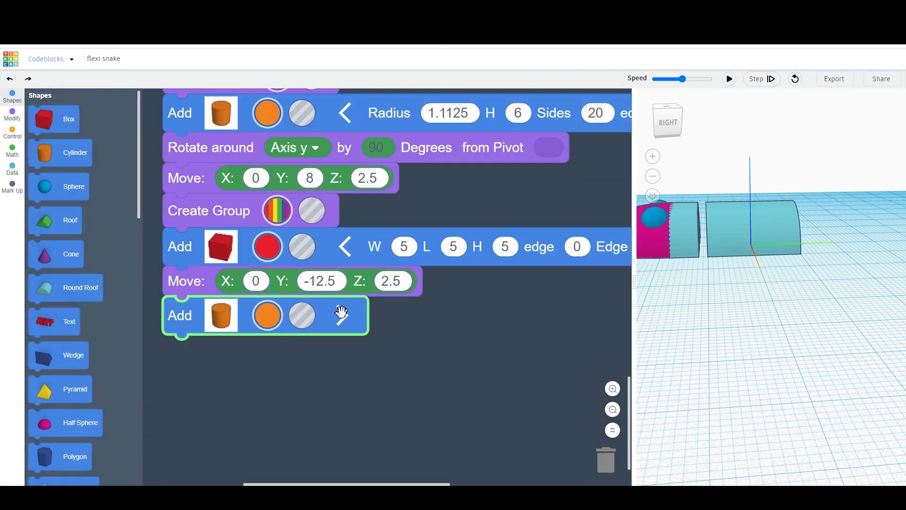
click(342, 315)
click(439, 317)
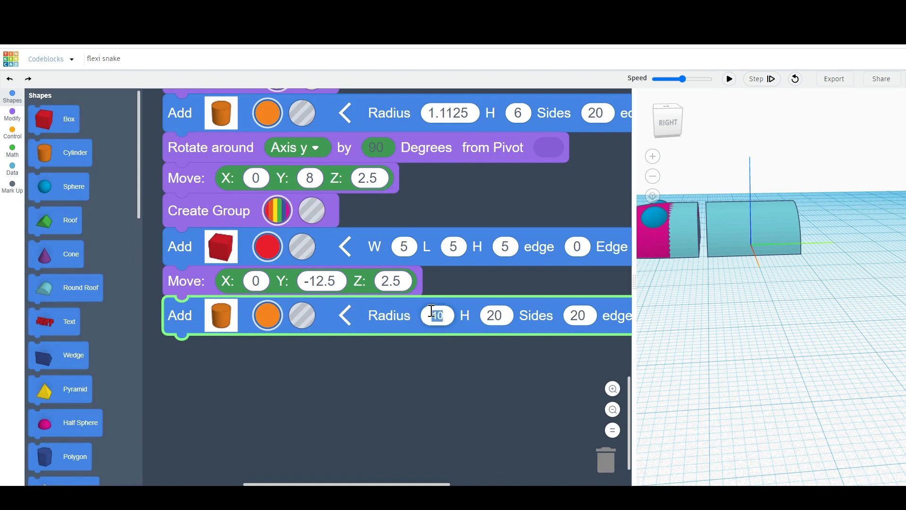
text(2.5)
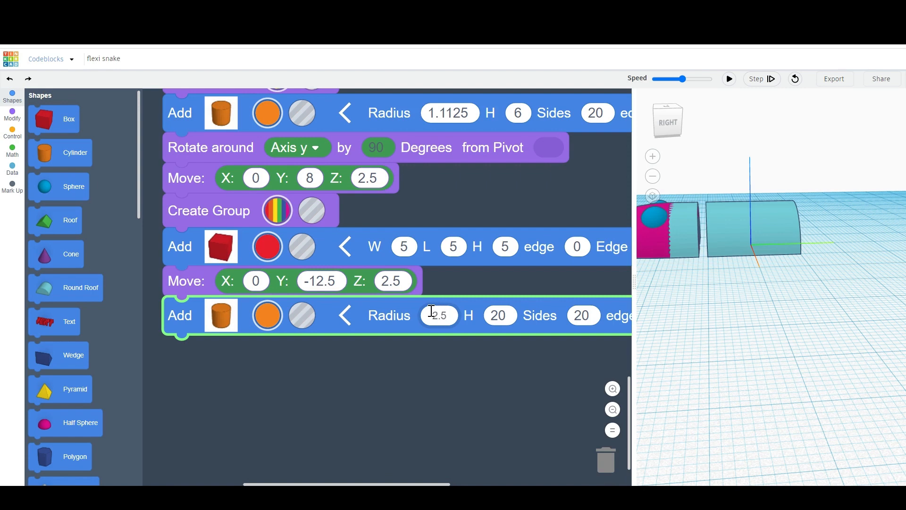
click(506, 315)
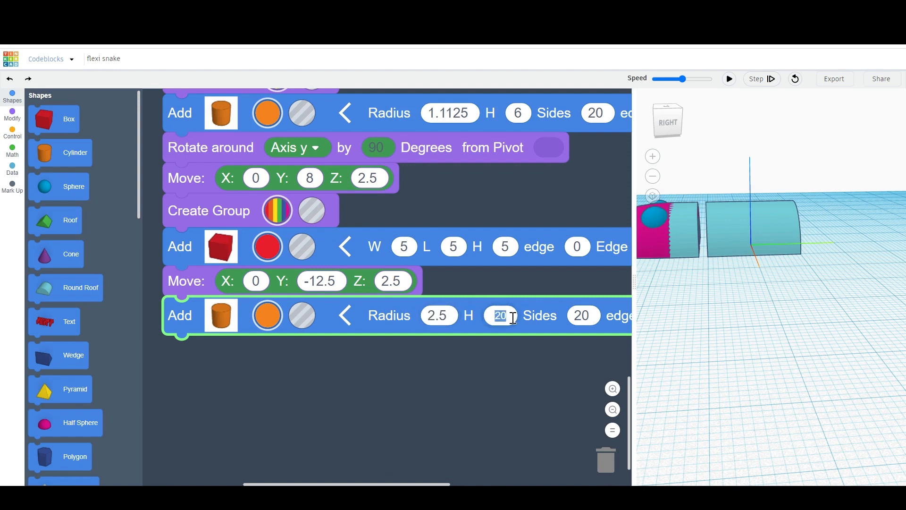
text(5)
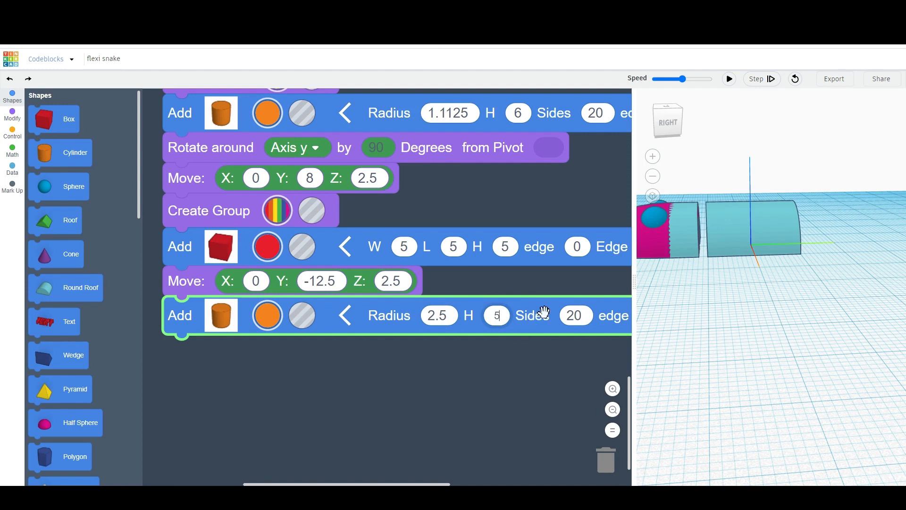
Add a move block for the new cylinder with Y set to -15 and Z set to 2.5
click(12, 115)
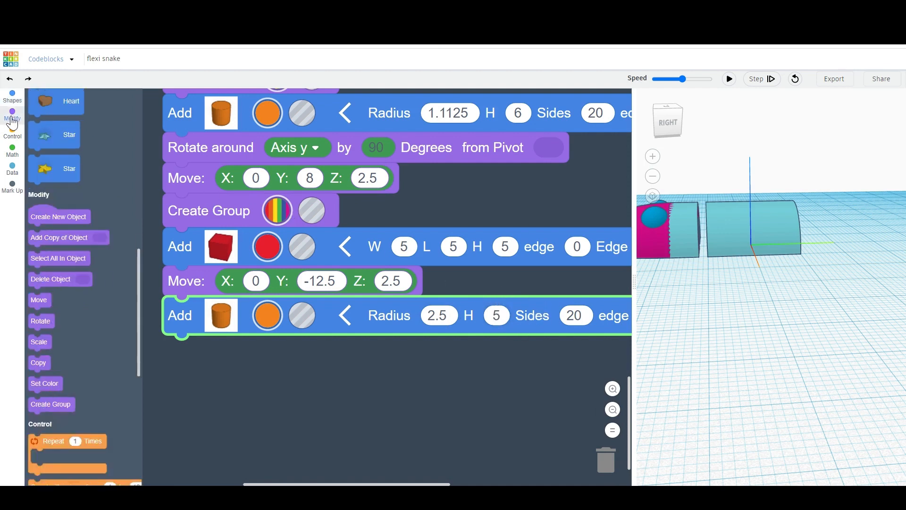
drag(52, 206, 218, 350)
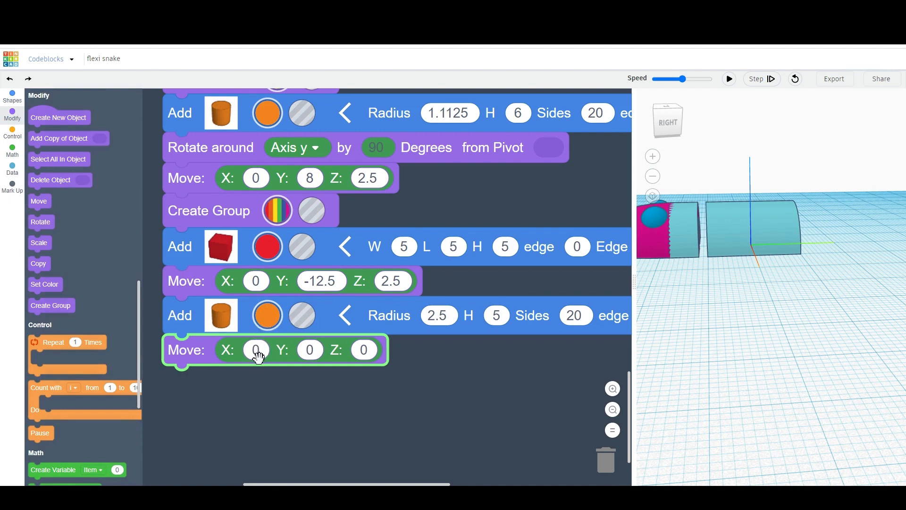
click(311, 350)
text(-15)
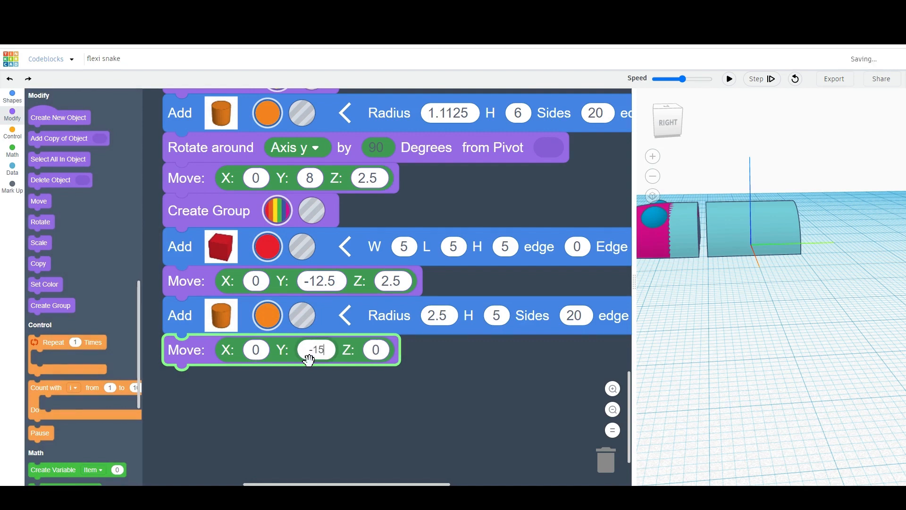
click(378, 348)
text(2.5)
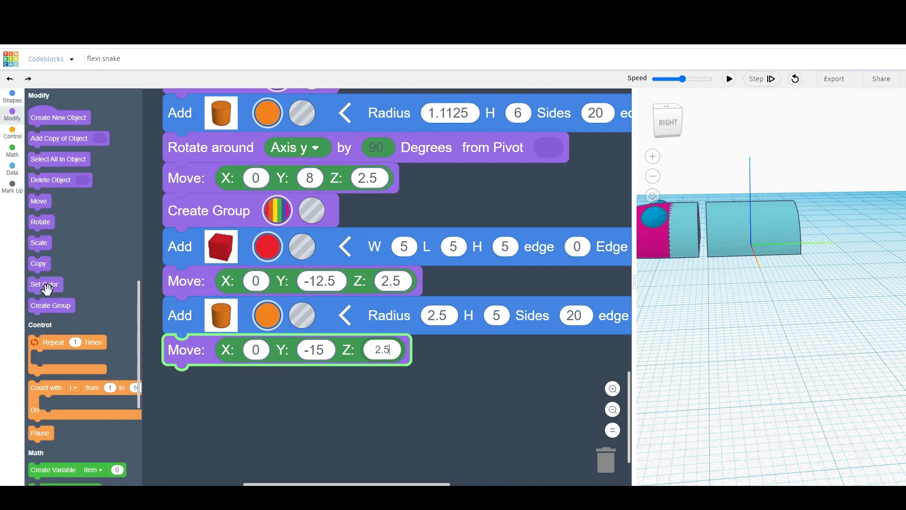
Add a rotate block below the cylinder's move block to turn it 90 degrees around the Y axis
drag(47, 226, 182, 378)
click(314, 380)
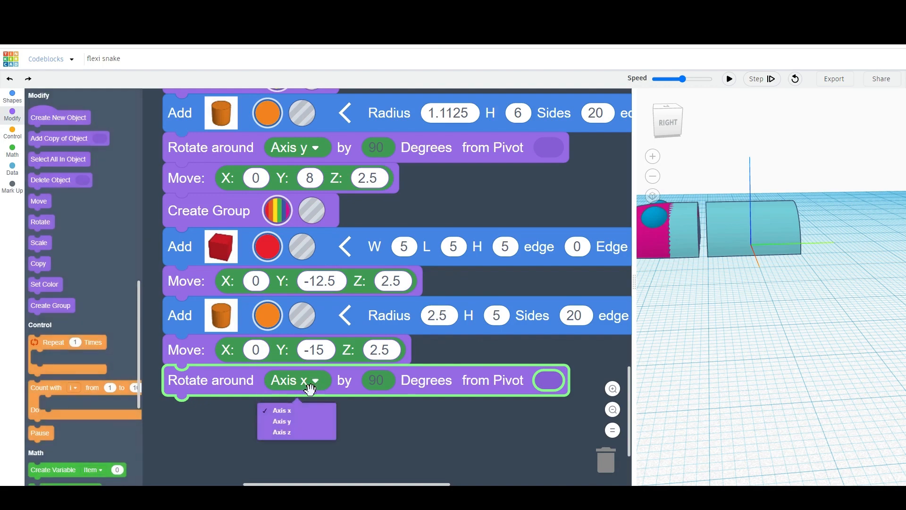
click(306, 422)
Add a hole cylinder below the rotate block with radius 1.5 and height 5
scroll(307, 369, down, 2)
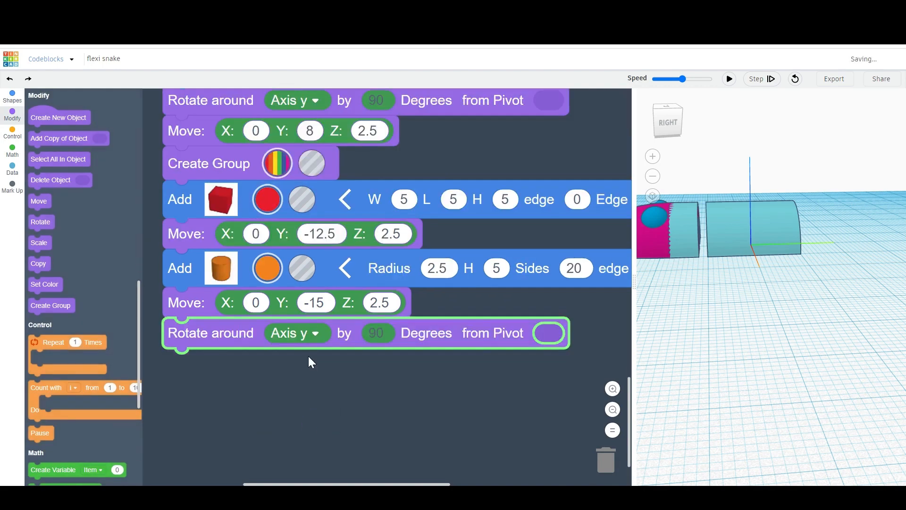
scroll(309, 356, down, 1)
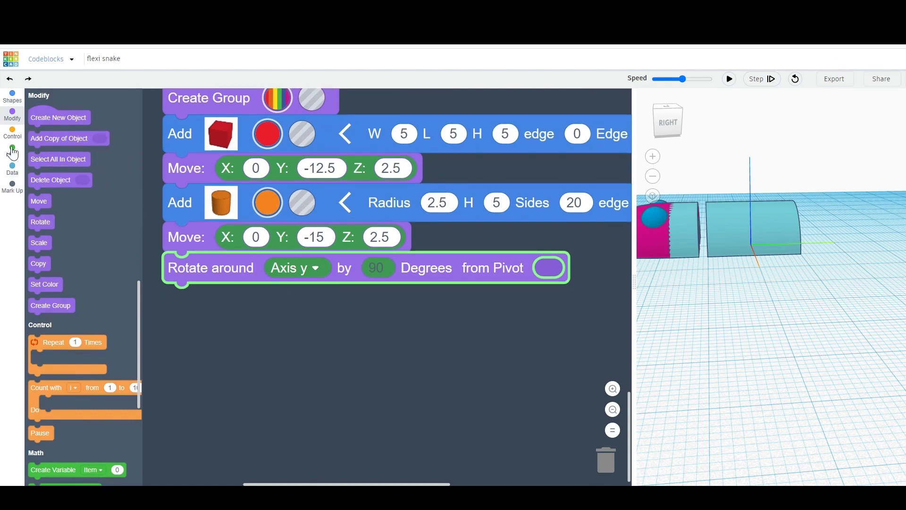
click(13, 96)
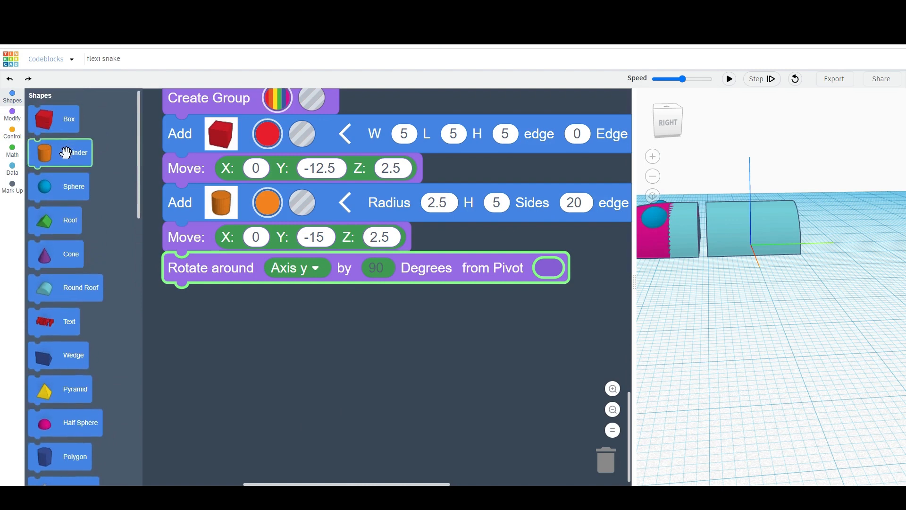
drag(67, 150, 234, 320)
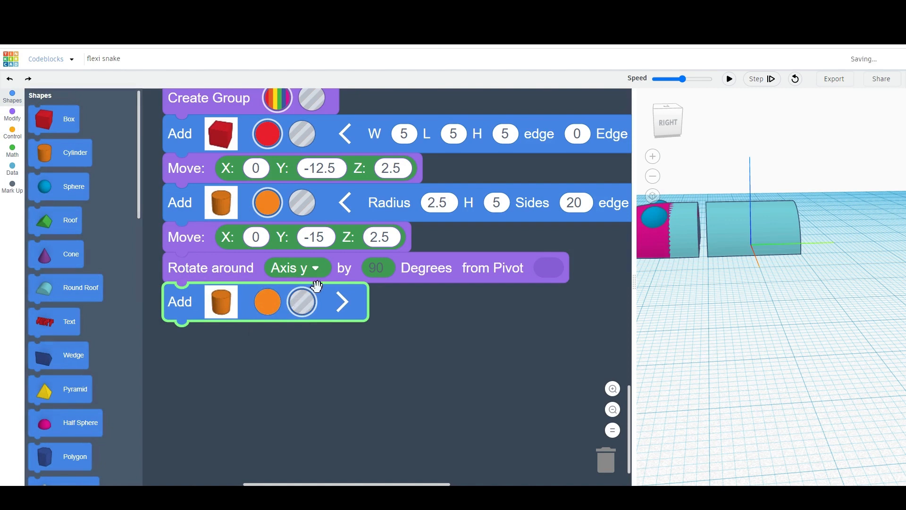
click(344, 302)
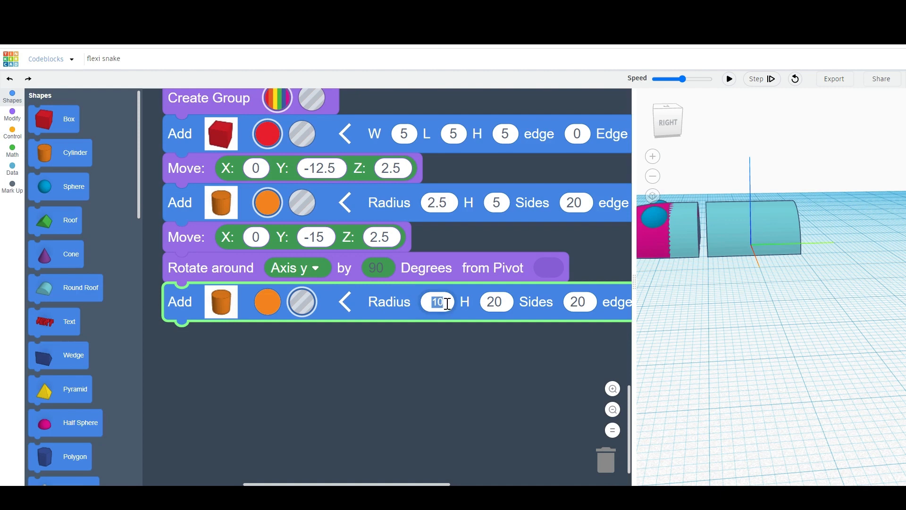
text(1.5)
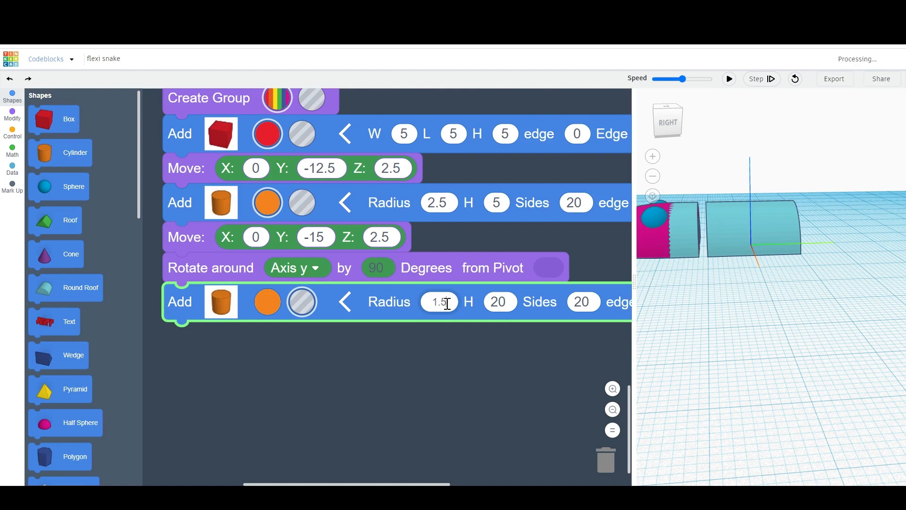
click(506, 301)
text(5)
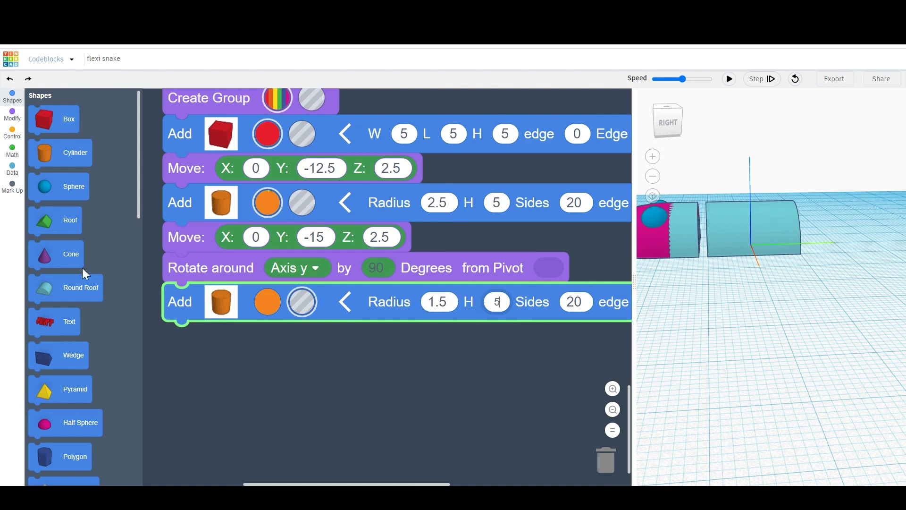
Add a rotate block below the hole cylinder to turn it 90 degrees around the Y axis
click(12, 114)
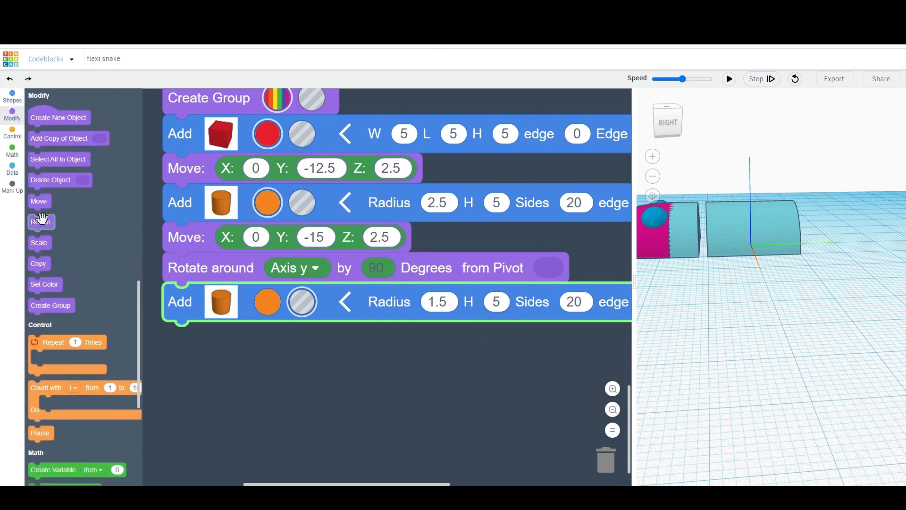
drag(47, 222, 189, 331)
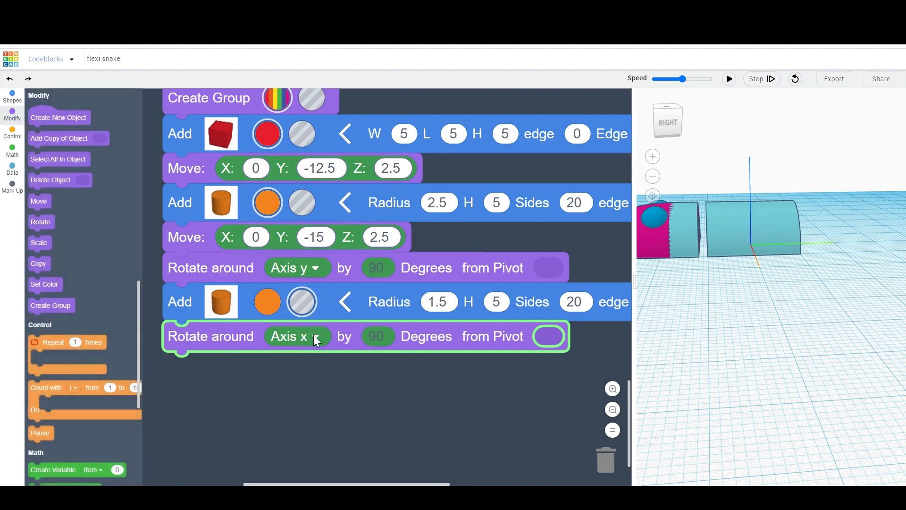
click(313, 336)
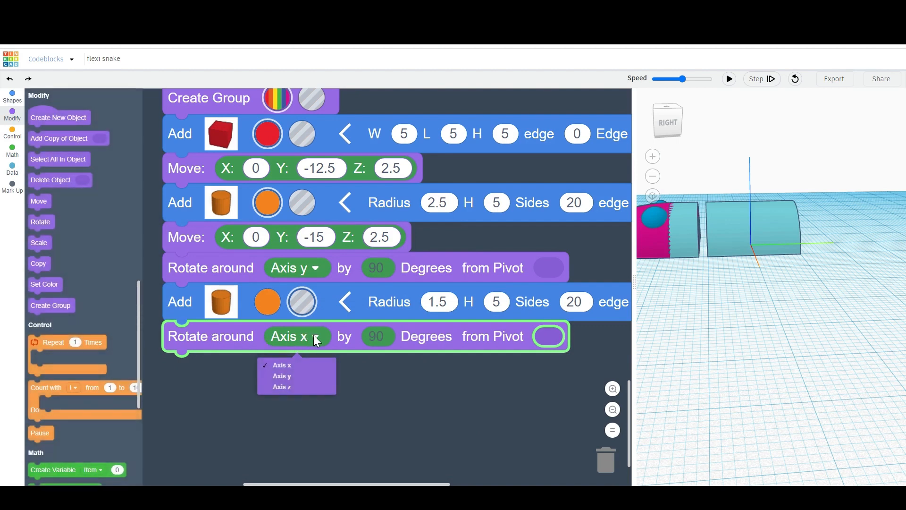
click(301, 377)
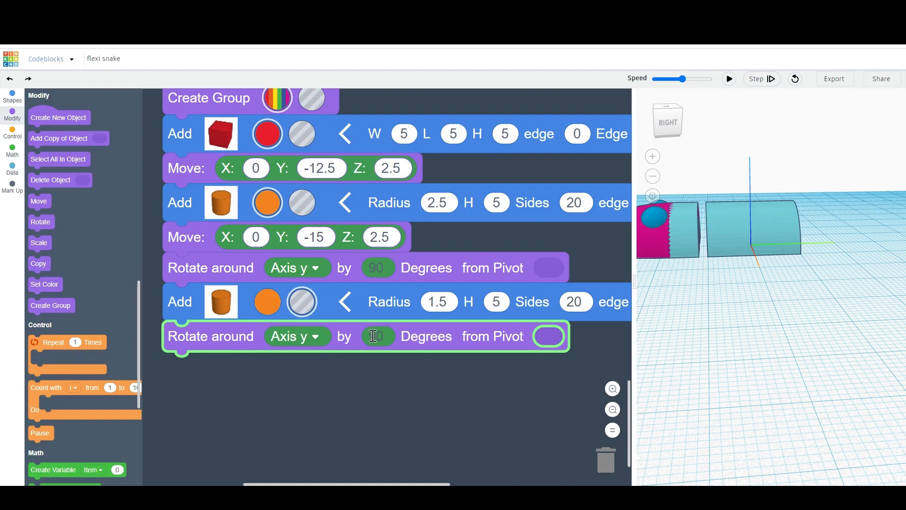
Add a move block for the rotated hole cylinder with Y set to -15 and Z set to 2.5
scroll(373, 334, down, 2)
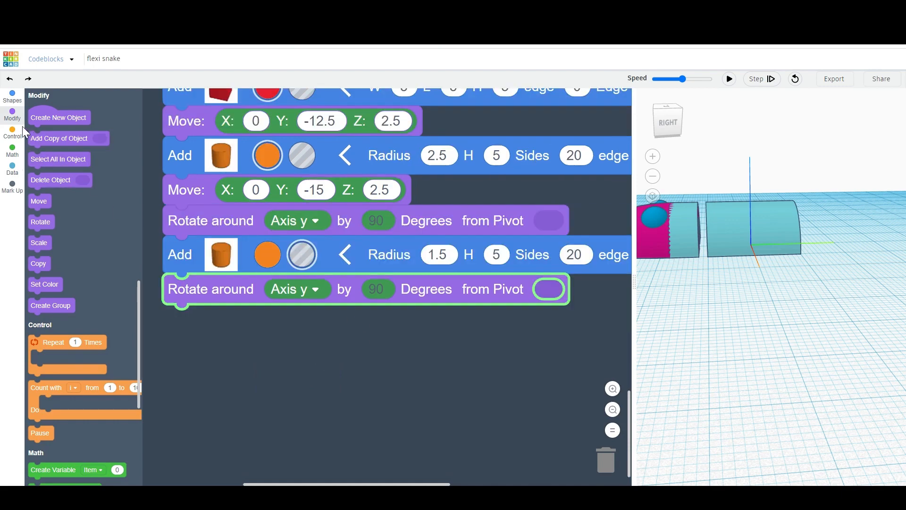
drag(35, 201, 174, 317)
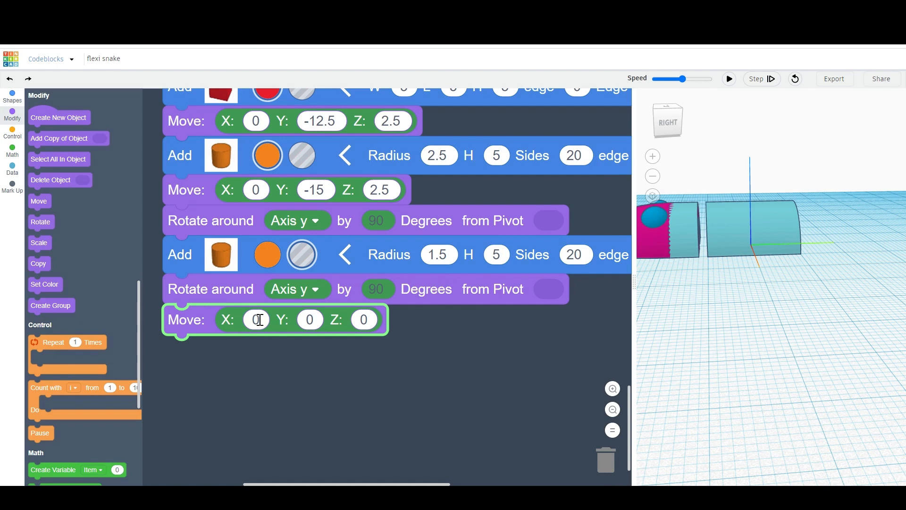
click(313, 322)
text(-15)
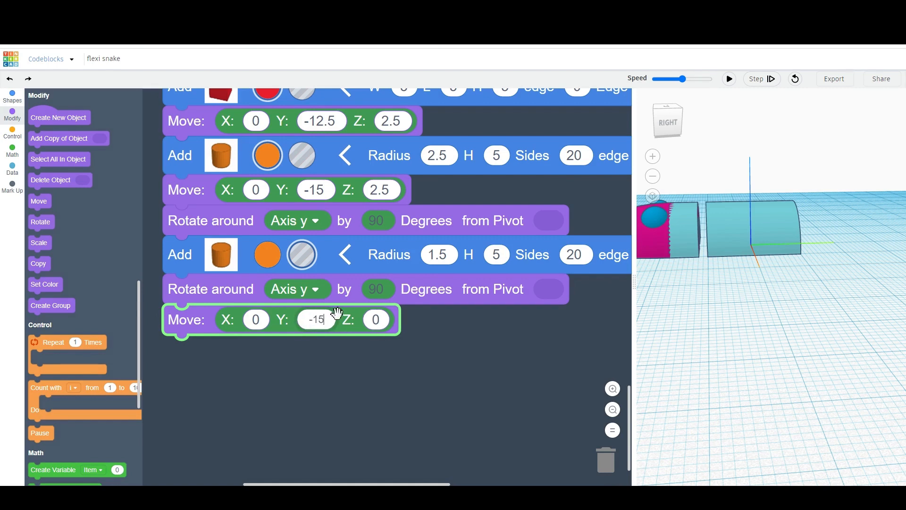
click(381, 320)
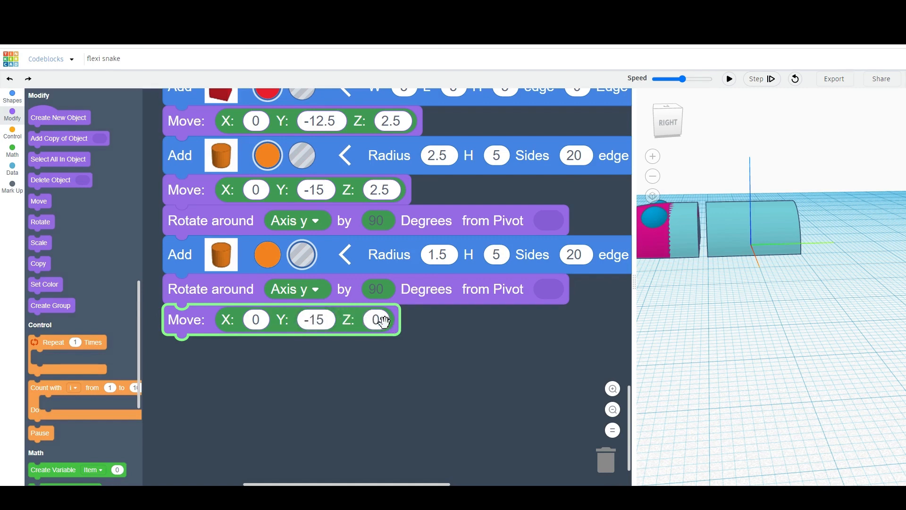
click(383, 320)
text(2.5)
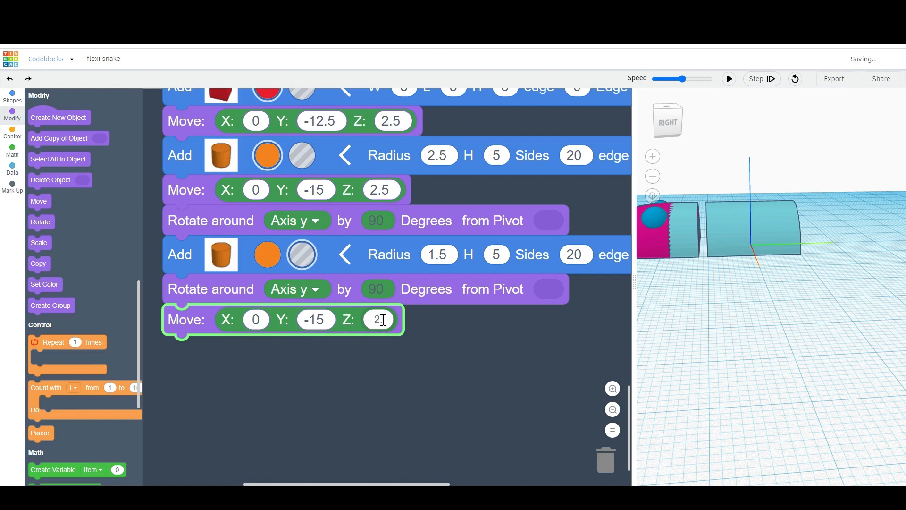
key(Return)
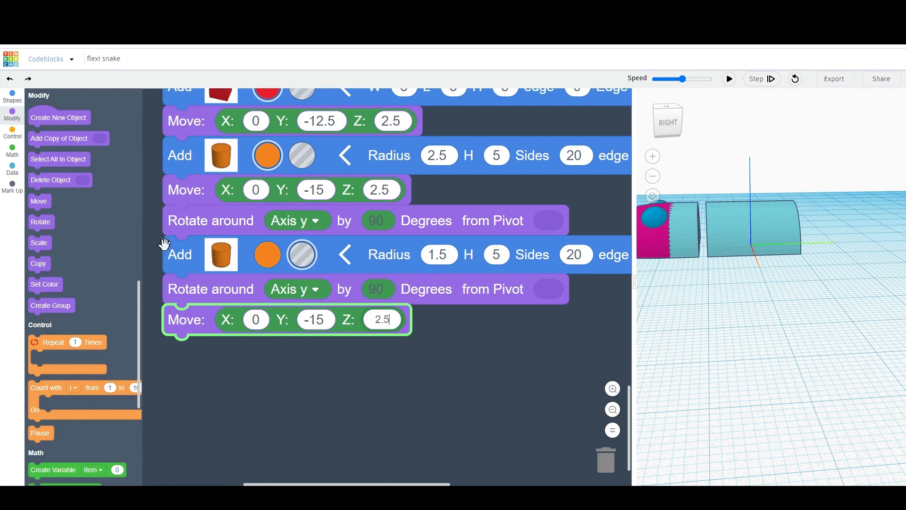
Add a group block to join the front connector parts with the body segment, and run the code to check the result
drag(45, 309, 182, 350)
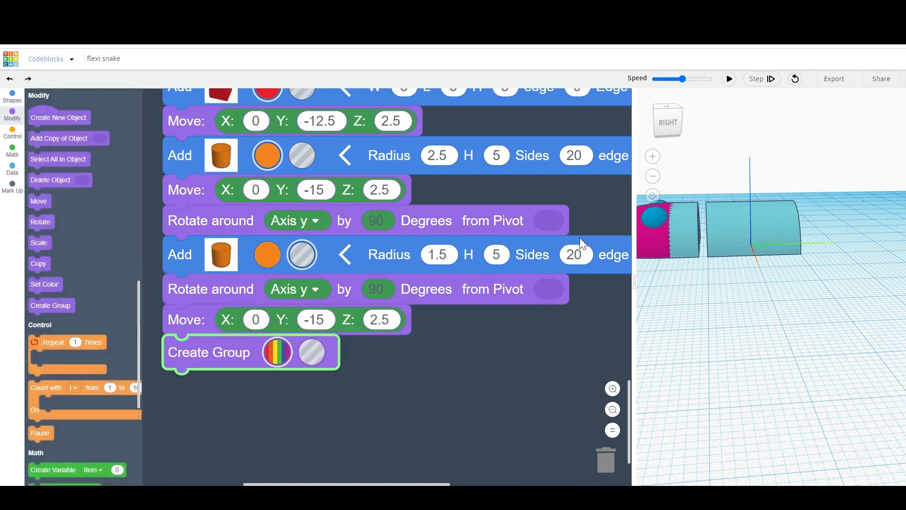
click(729, 79)
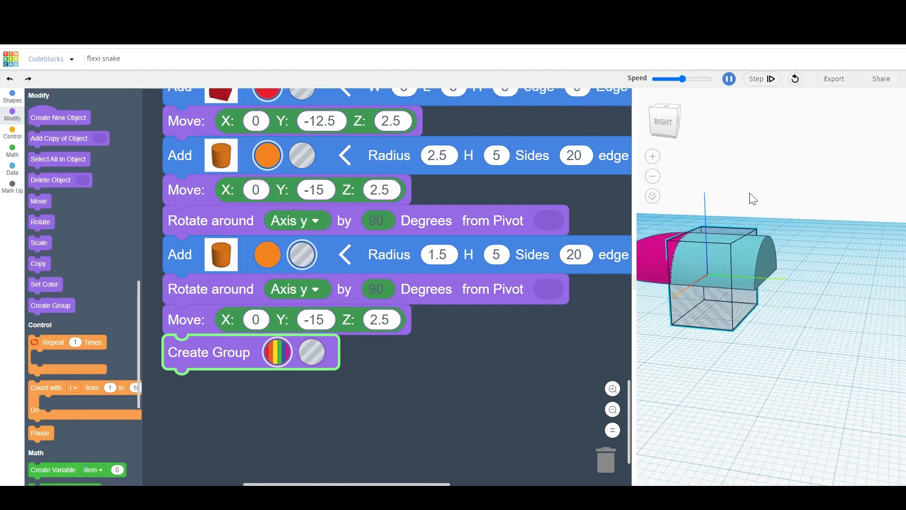
right_drag(783, 226, 735, 250)
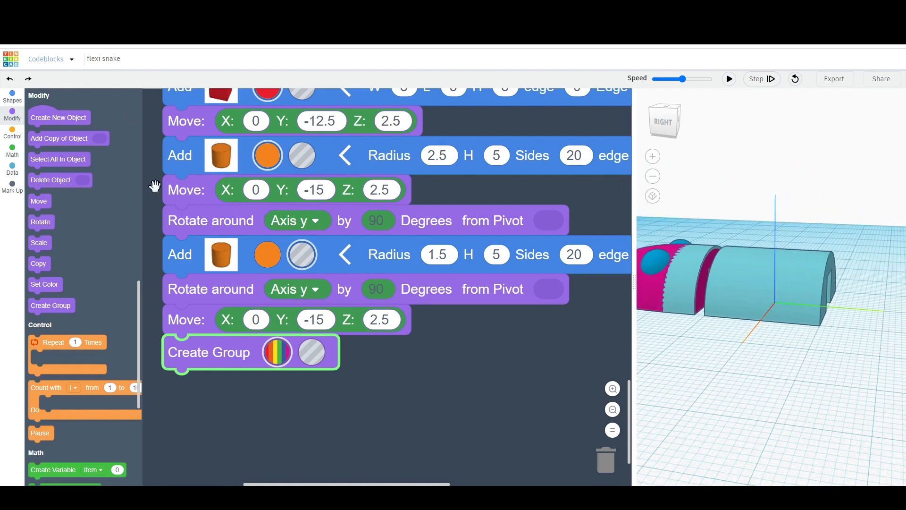
Add a copy block for the grouped body segment, followed by a move block with Y set to 23
drag(39, 264, 189, 379)
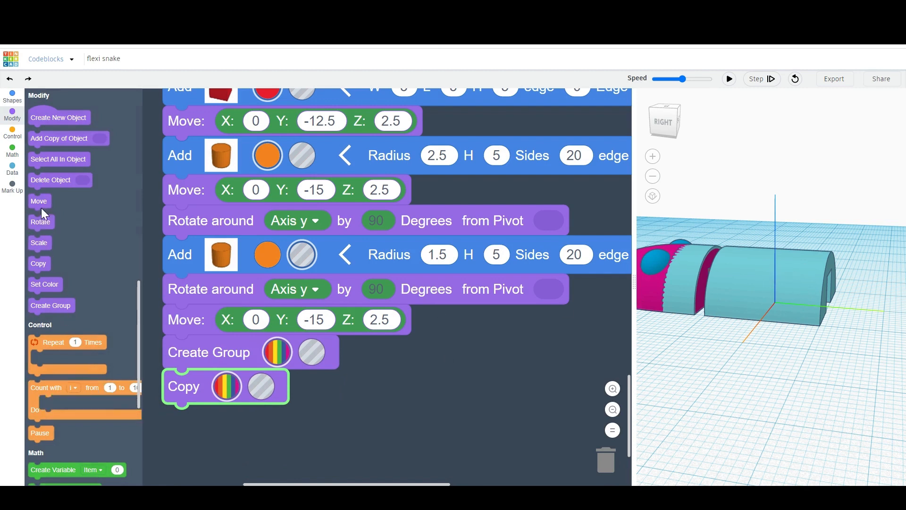
drag(42, 198, 178, 417)
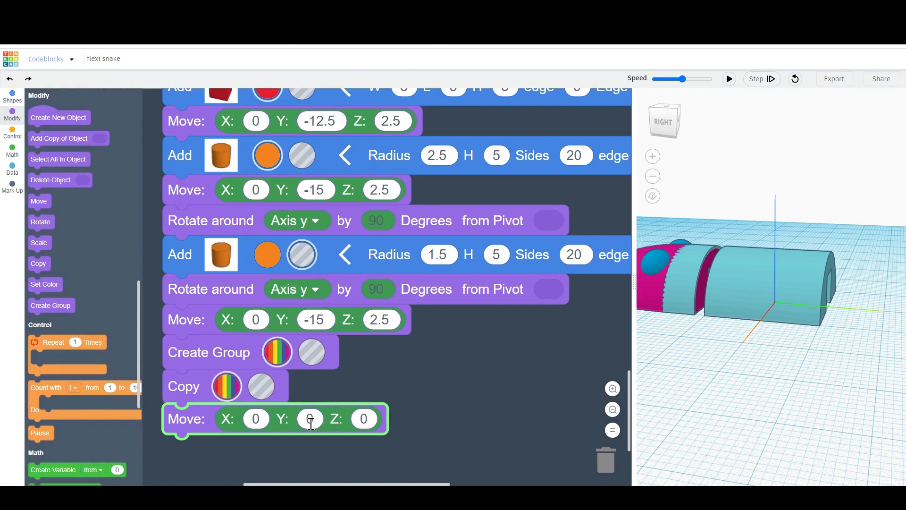
text(23)
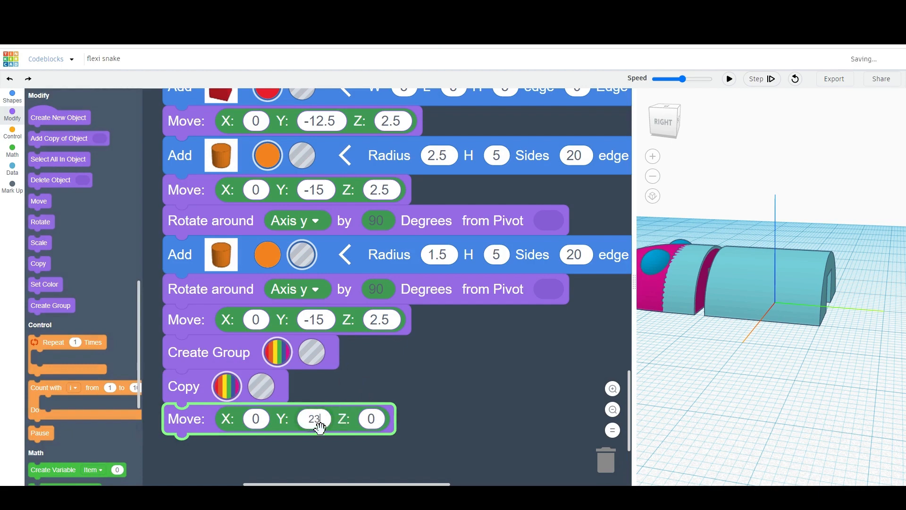
Raise the simulation speed to its maximum and run the code to check the first copied body segment
scroll(361, 364, down, 2)
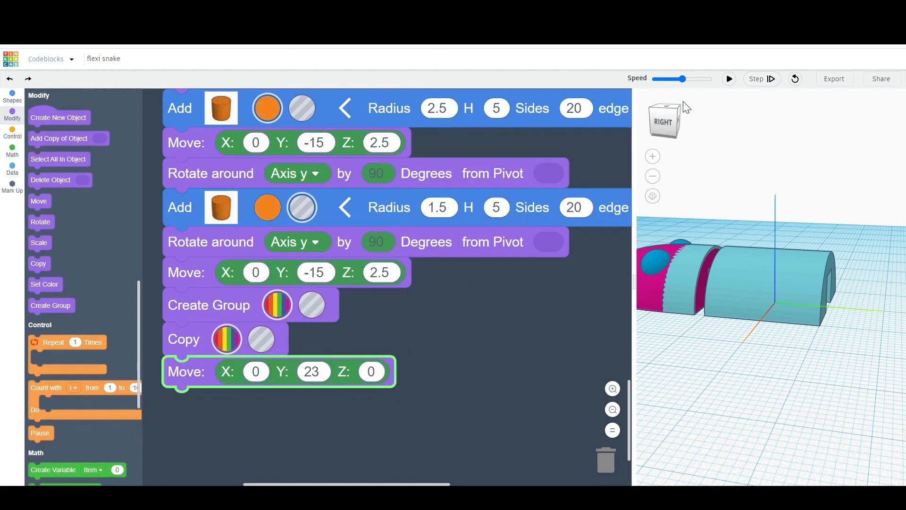
click(708, 79)
click(729, 79)
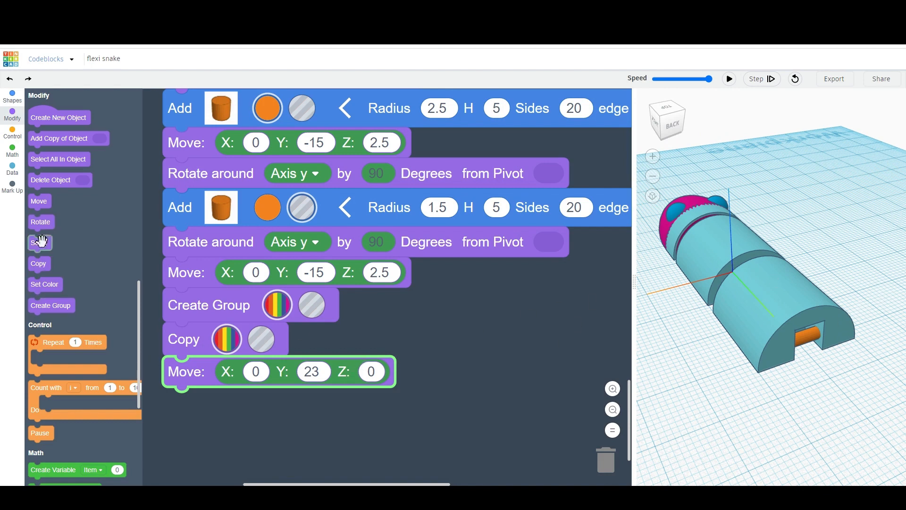
Add a second copy block for the body segment, followed by a move block with Y set to 23
drag(38, 264, 172, 397)
scroll(78, 278, down, 1)
drag(38, 154, 187, 435)
scroll(265, 297, down, 3)
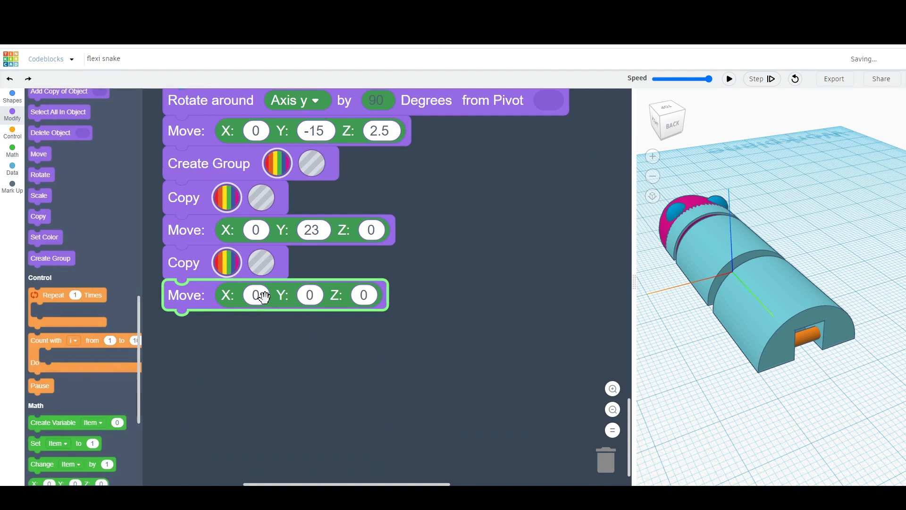
click(309, 296)
text(23)
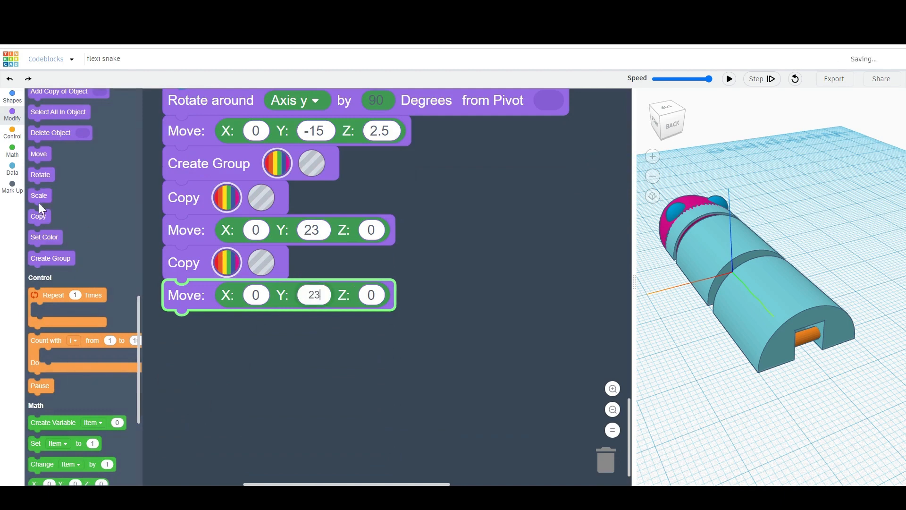
Add a third copy block at the end of the code, followed by a move block with Y set to 23
drag(38, 216, 175, 322)
click(12, 115)
drag(47, 153, 174, 357)
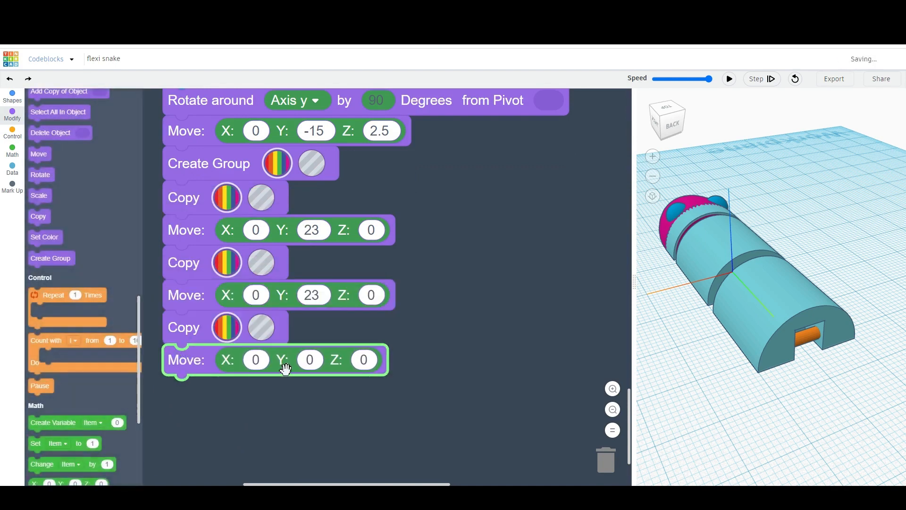
click(310, 360)
text(23)
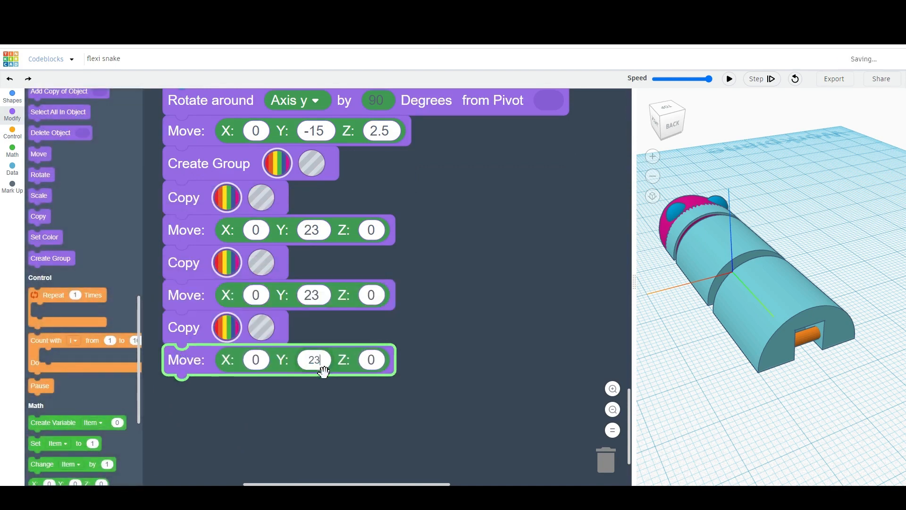
Run the code and examine the row of copied body segments from the back and the head end
click(730, 79)
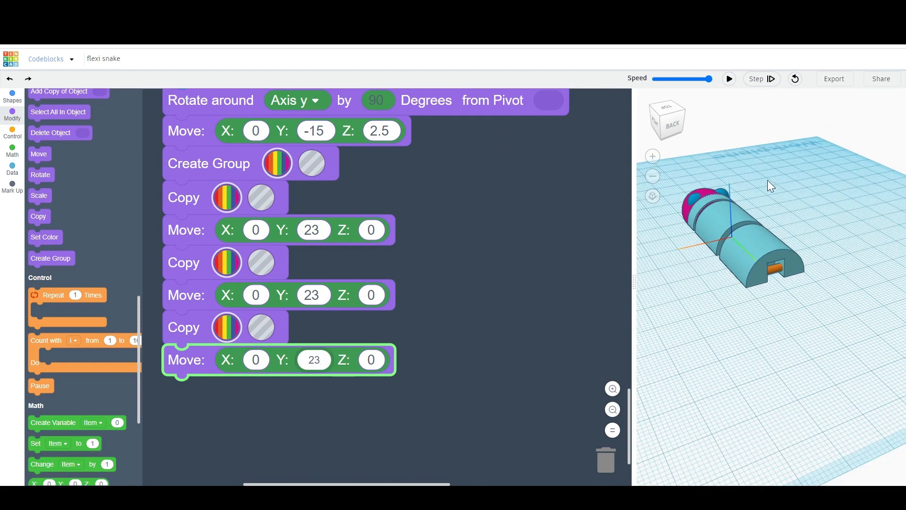
right_drag(768, 181, 753, 163)
click(731, 80)
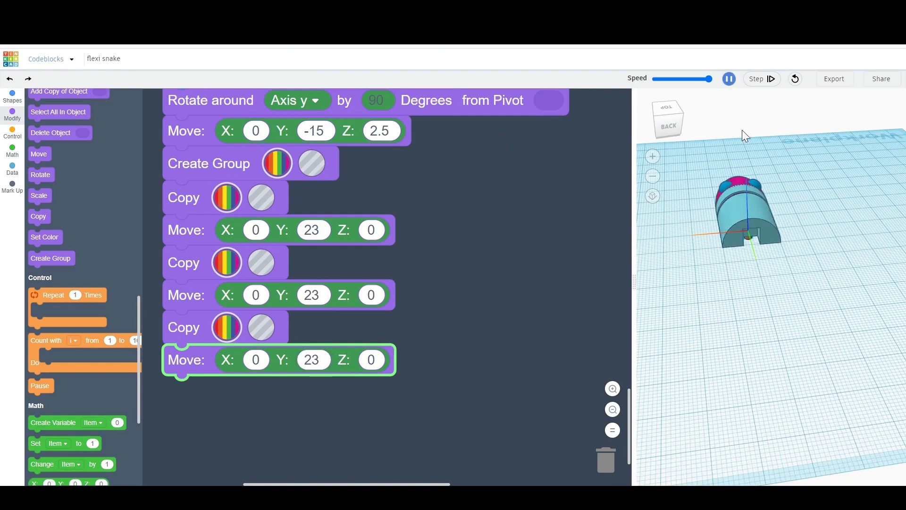
mouse_move(692, 248)
right_down()
mouse_move(714, 237)
mouse_move(689, 244)
right_up()
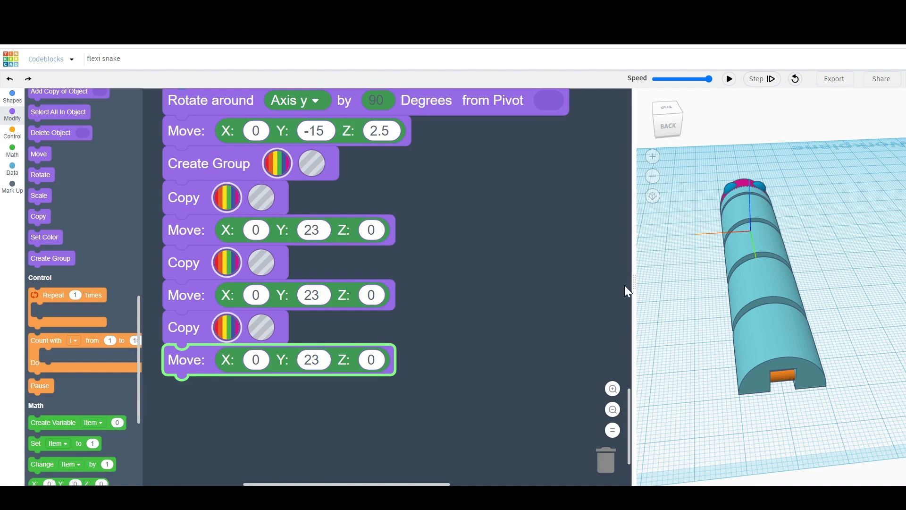
right_drag(649, 260, 798, 267)
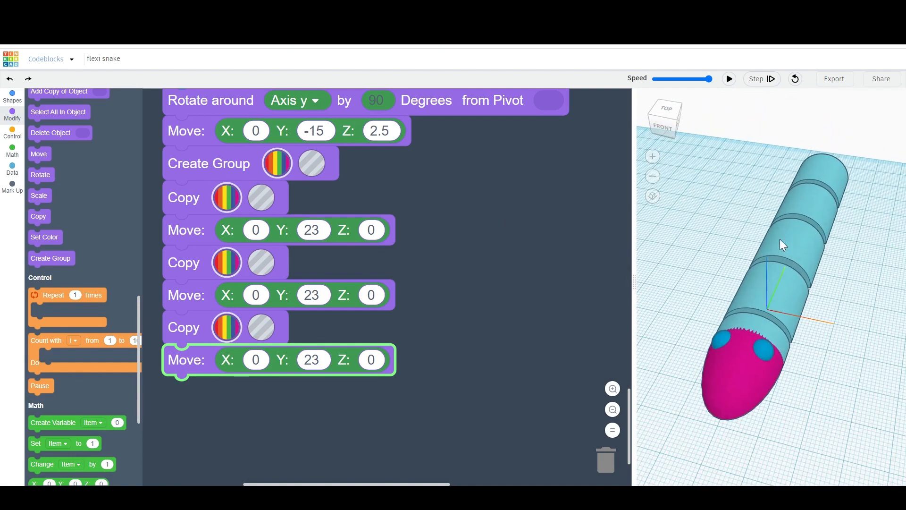
middle_drag(780, 239, 739, 214)
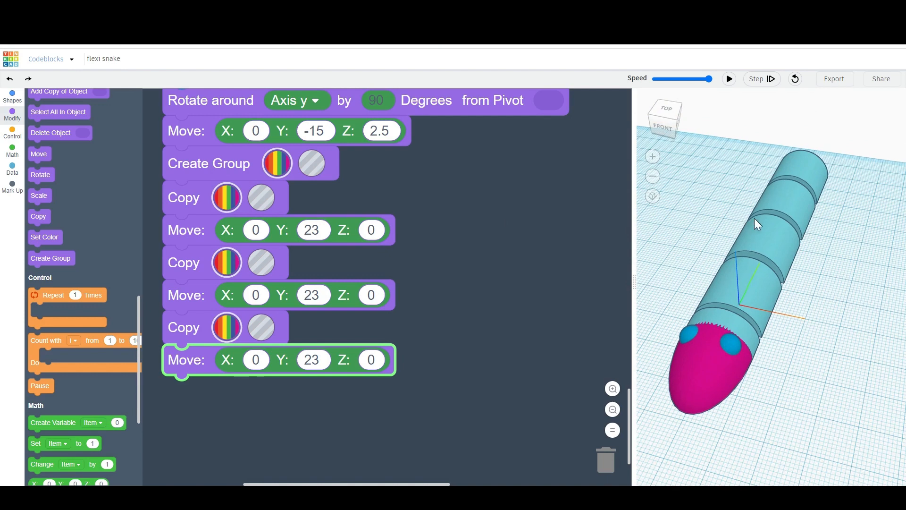